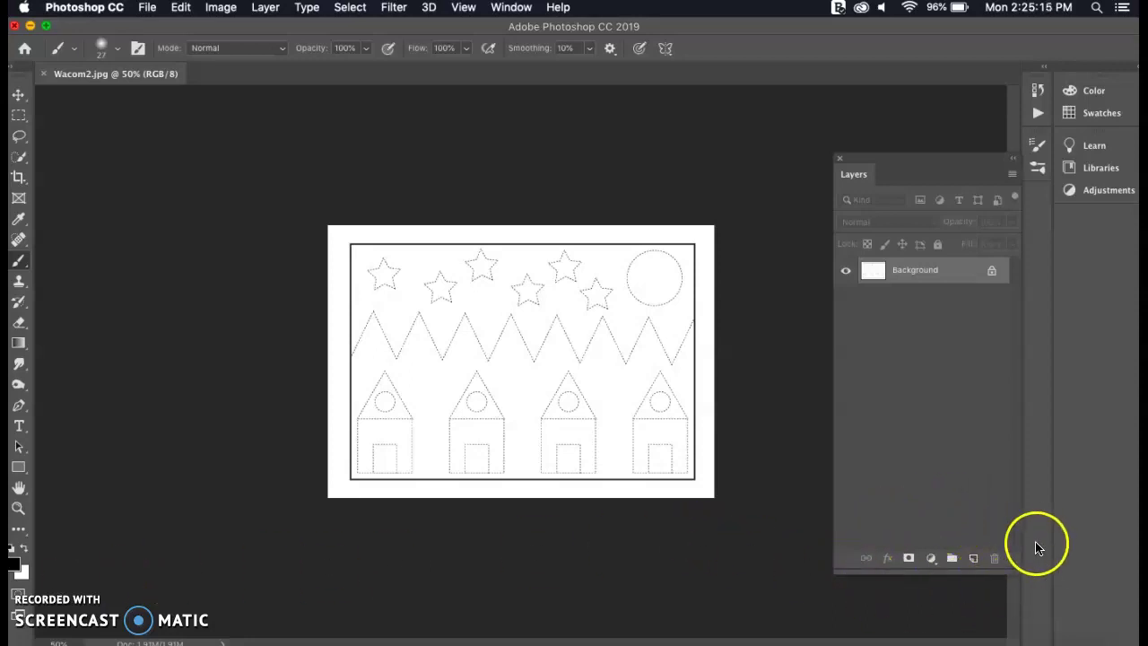
Step: Add an empty Layer 1 above Background and briefly hide Background to confirm transparency
{"action": "left_click", "coordinate": [972, 560]}
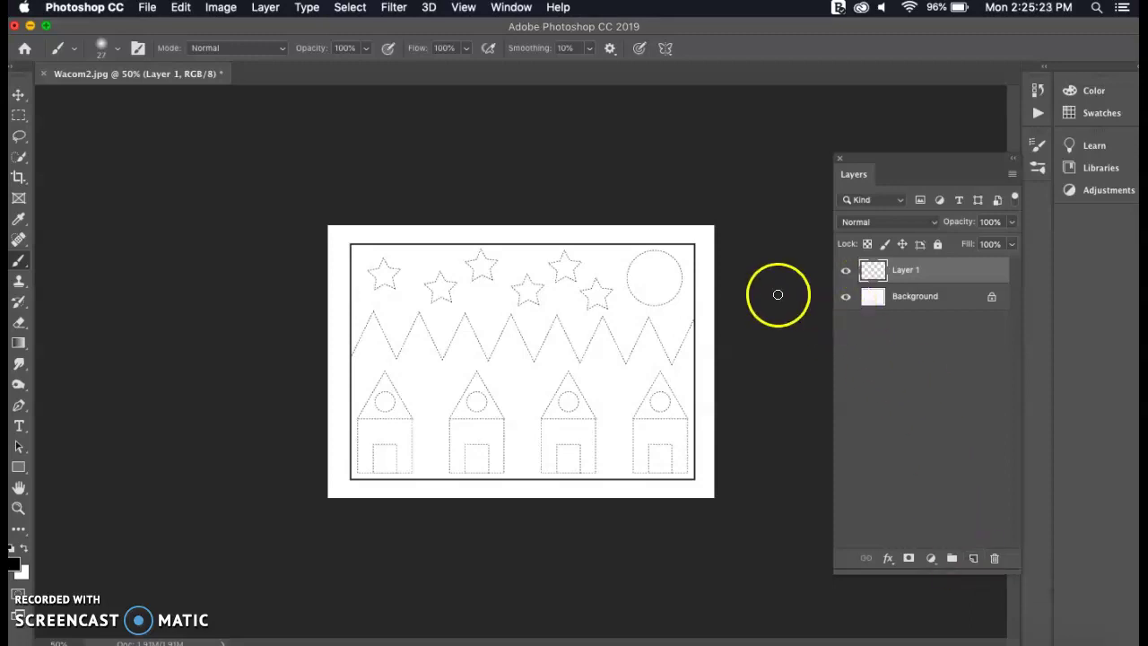
{"action": "left_click", "coordinate": [846, 297]}
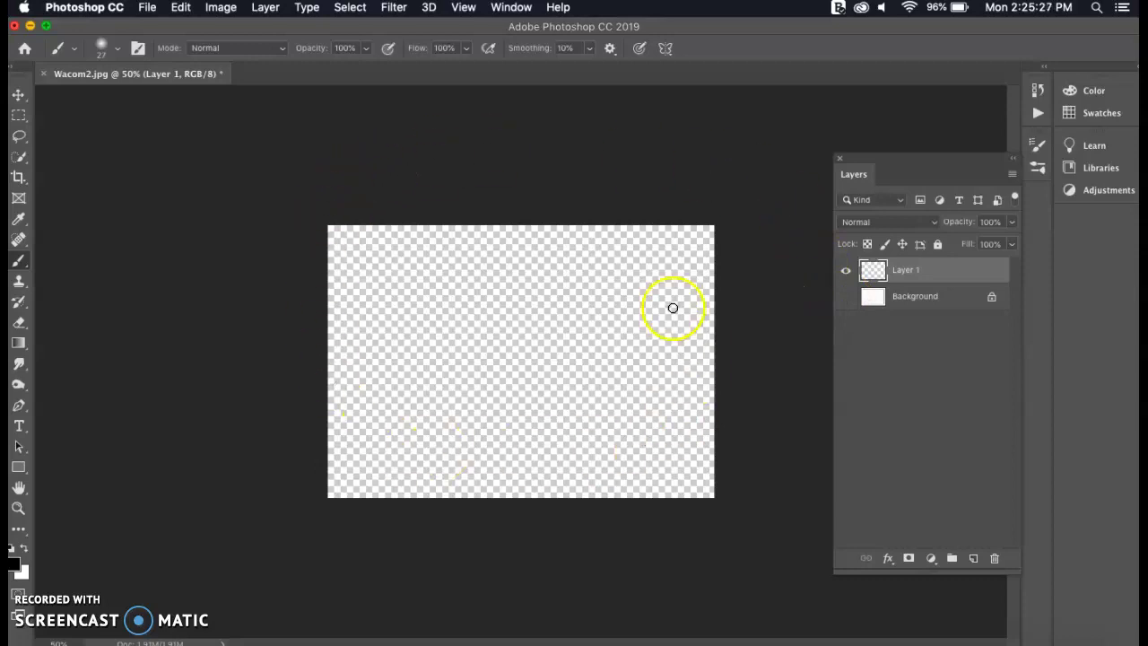
{"action": "left_click", "coordinate": [846, 297]}
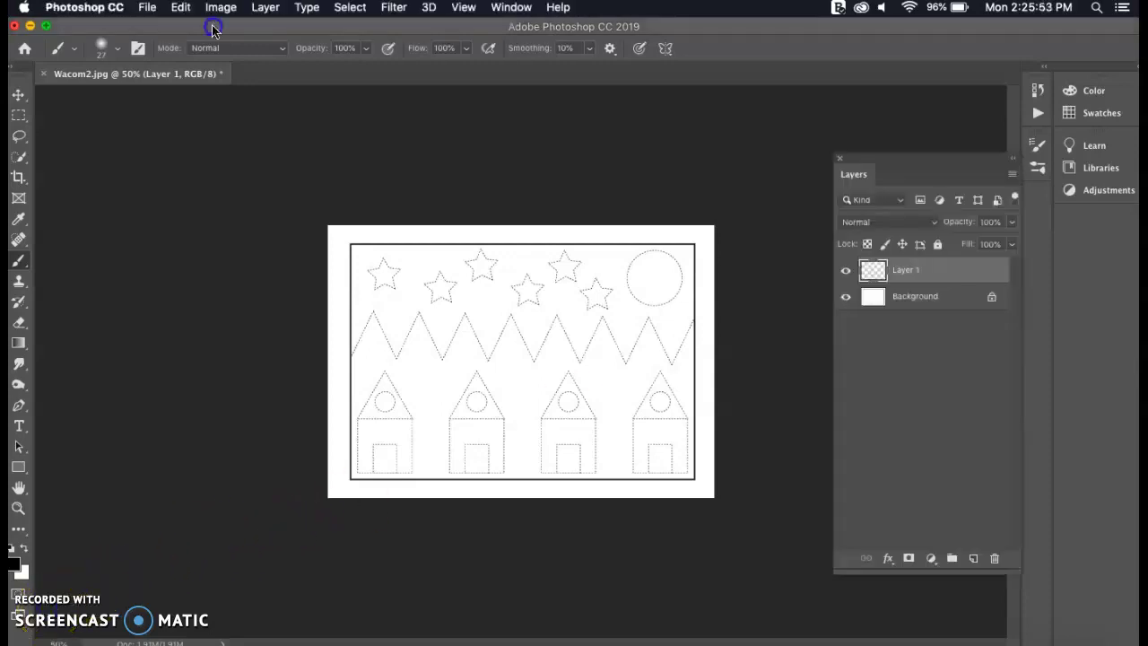
Step: Choose the Soft Round brush preset, resize it and dismiss the invalid-size alert
{"action": "left_click", "coordinate": [213, 29]}
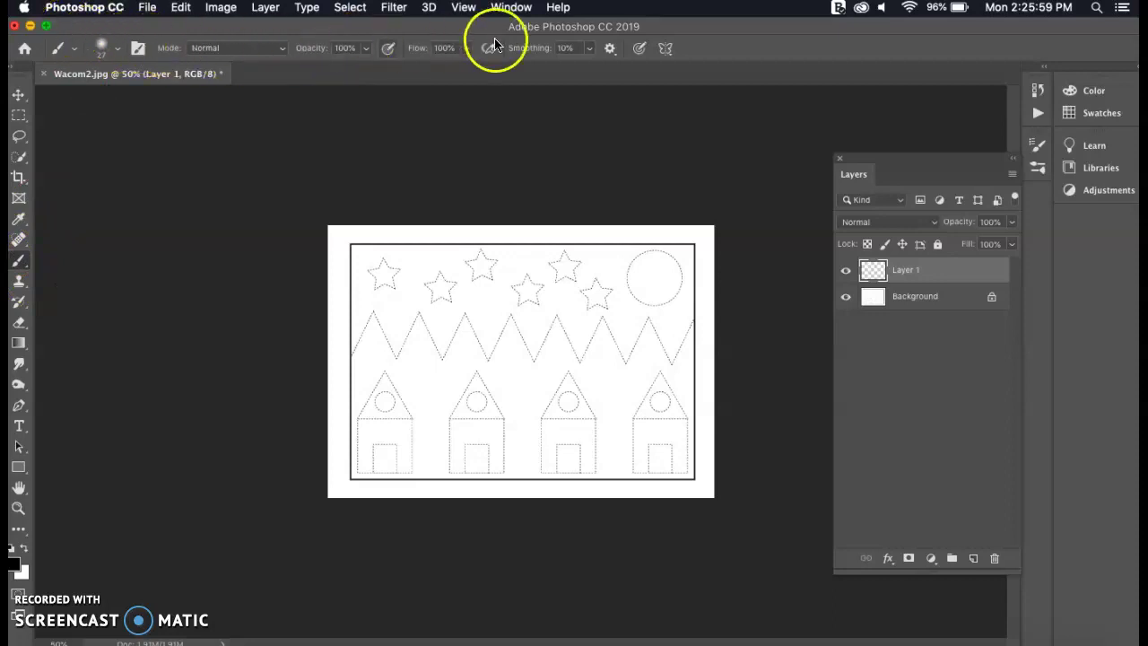
{"action": "left_click", "coordinate": [112, 49]}
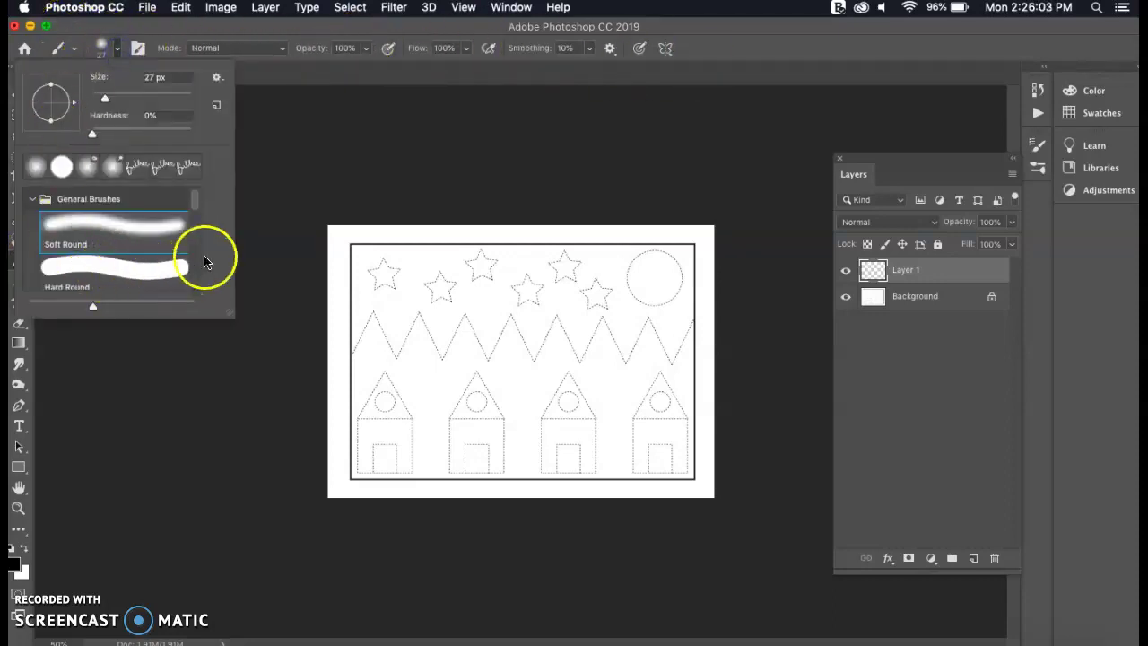
{"action": "left_click_drag", "start_coordinate": [104, 97], "coordinate": [121, 98]}
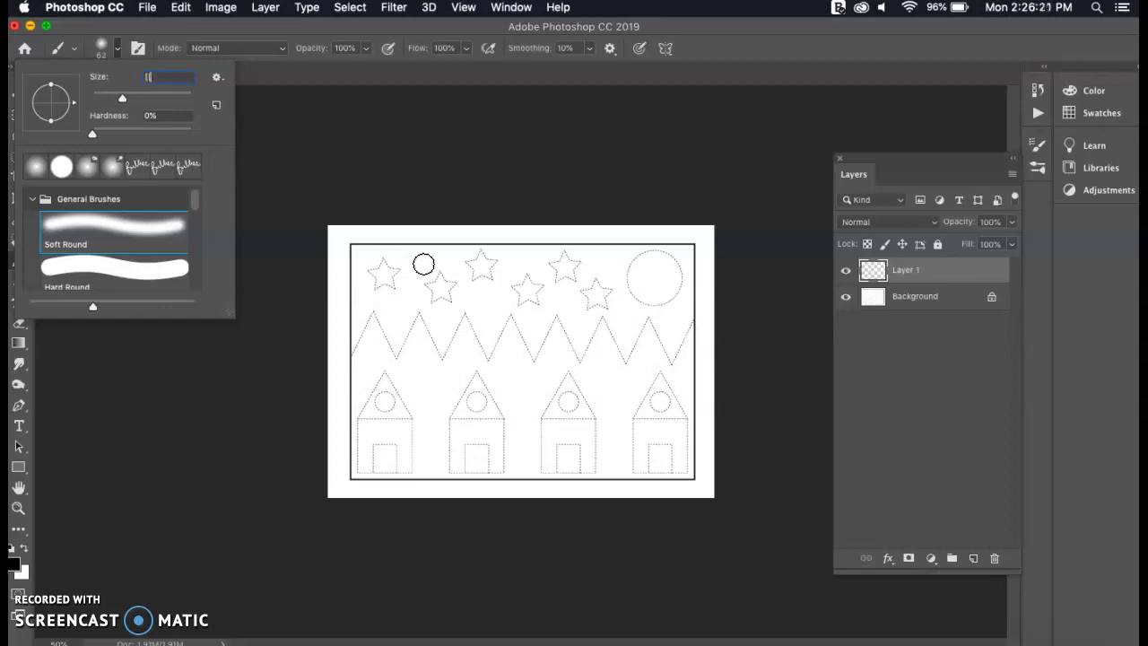
{"action": "left_click", "coordinate": [439, 263]}
{"action": "left_click", "coordinate": [405, 287]}
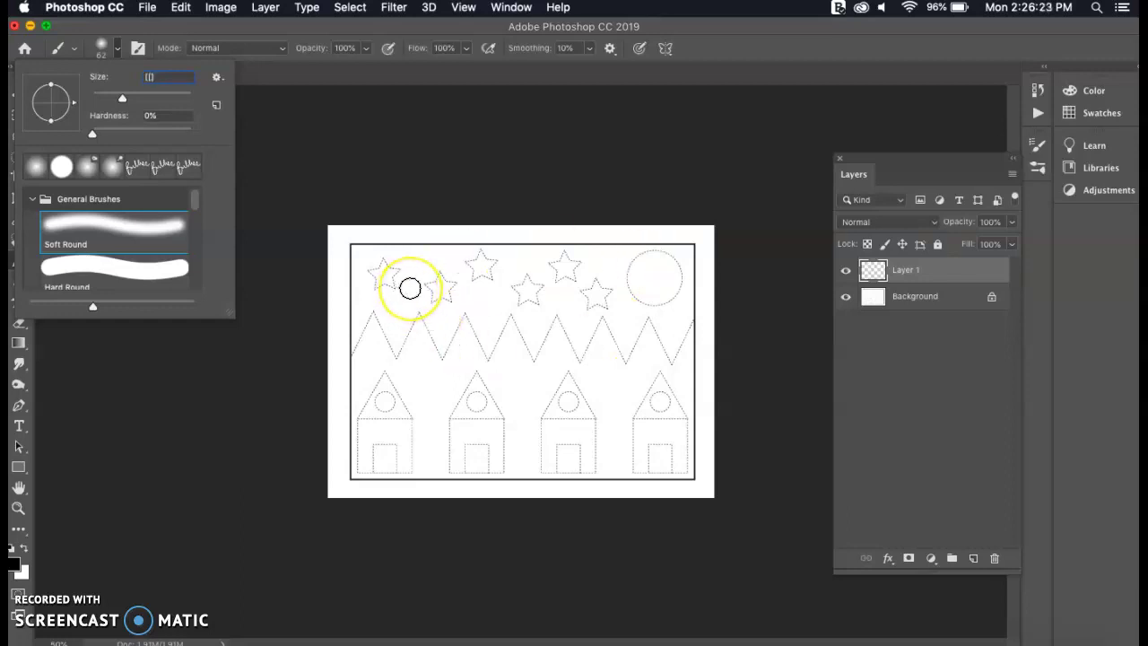
{"action": "key", "text": "Return"}
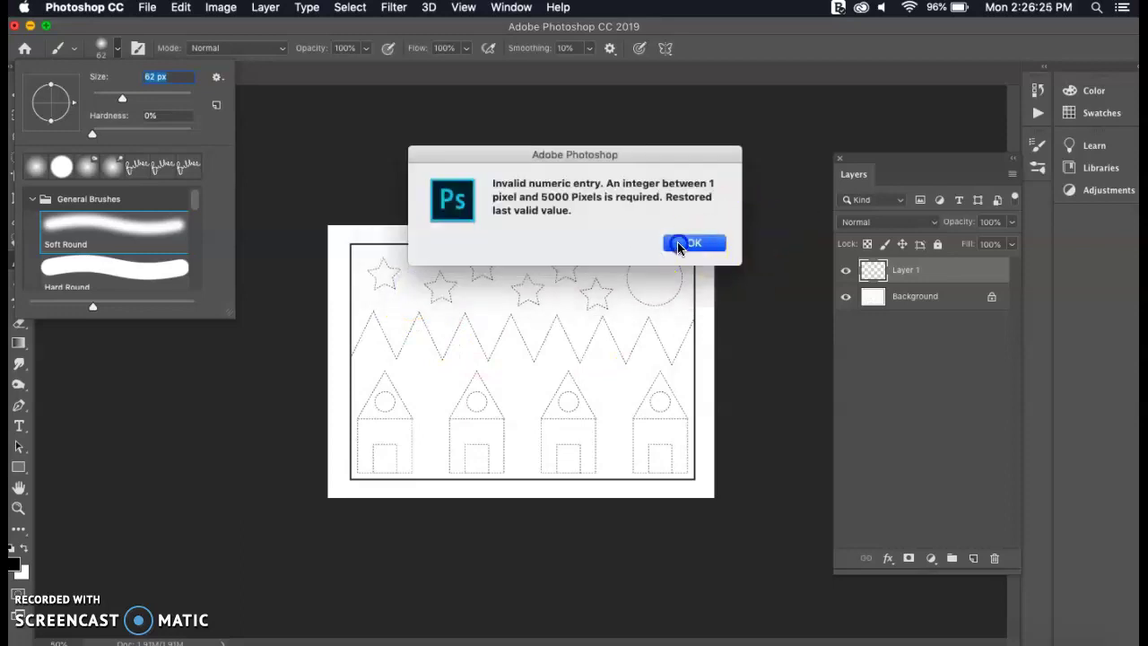
{"action": "left_click", "coordinate": [691, 243]}
Step: Finish with a 10 px brush and test-paint around the top-left star outline
{"action": "left_click", "coordinate": [555, 13]}
{"action": "left_click", "coordinate": [439, 246]}
{"action": "left_click", "coordinate": [422, 256]}
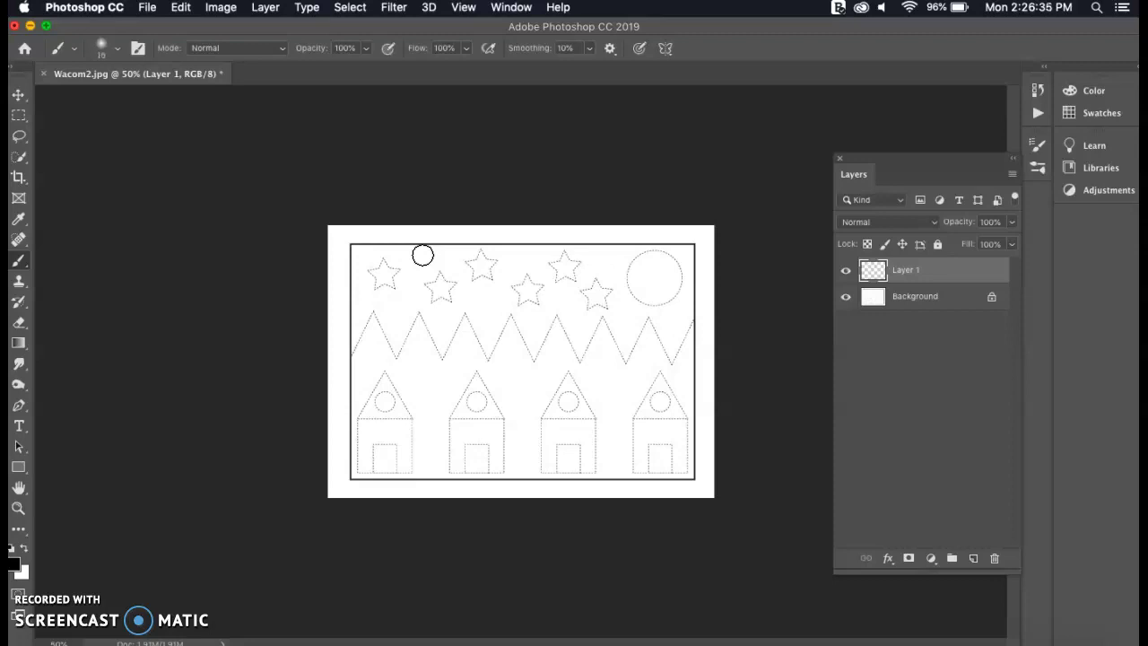
{"action": "mouse_move", "coordinate": [439, 273]}
{"action": "left_mouse_down"}
{"action": "mouse_move", "coordinate": [449, 289]}
{"action": "mouse_move", "coordinate": [437, 300]}
{"action": "left_mouse_up"}
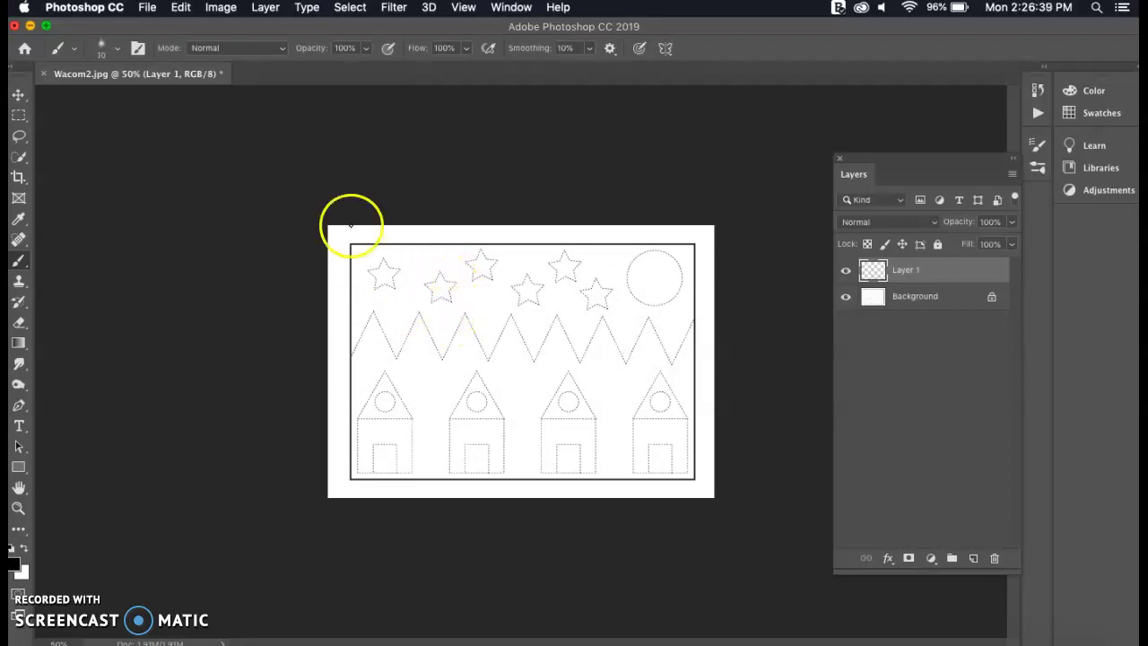
{"action": "left_click", "coordinate": [139, 49]}
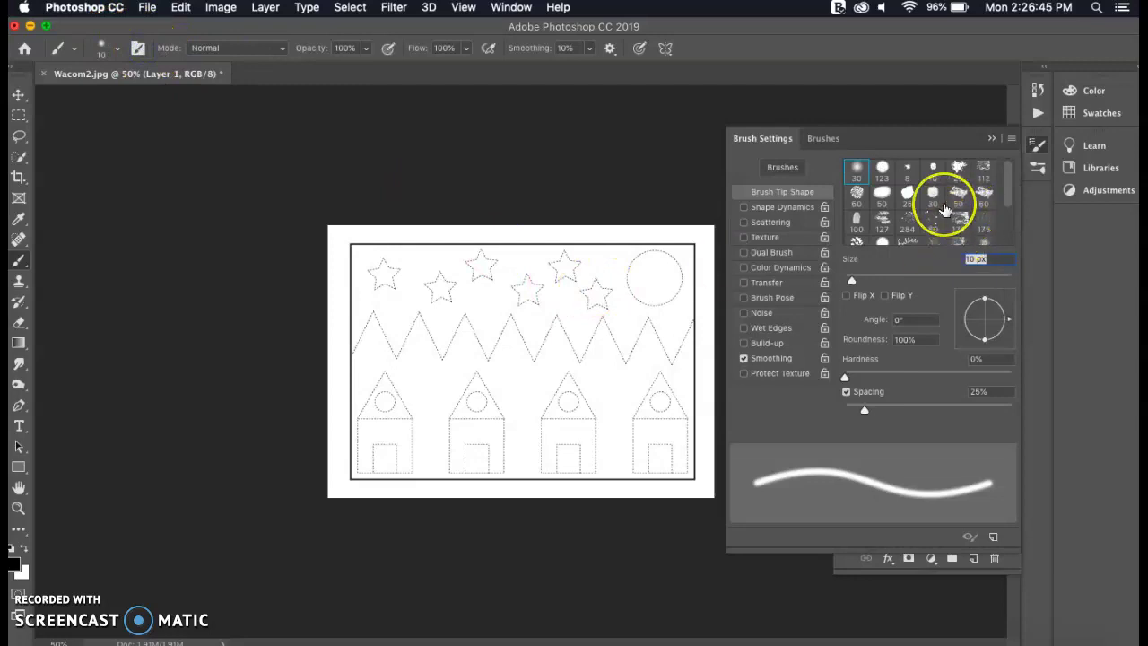
{"action": "scroll", "coordinate": [944, 208], "scroll_direction": "down", "scroll_amount": 3}
{"action": "scroll", "coordinate": [944, 208], "scroll_direction": "up", "scroll_amount": 3}
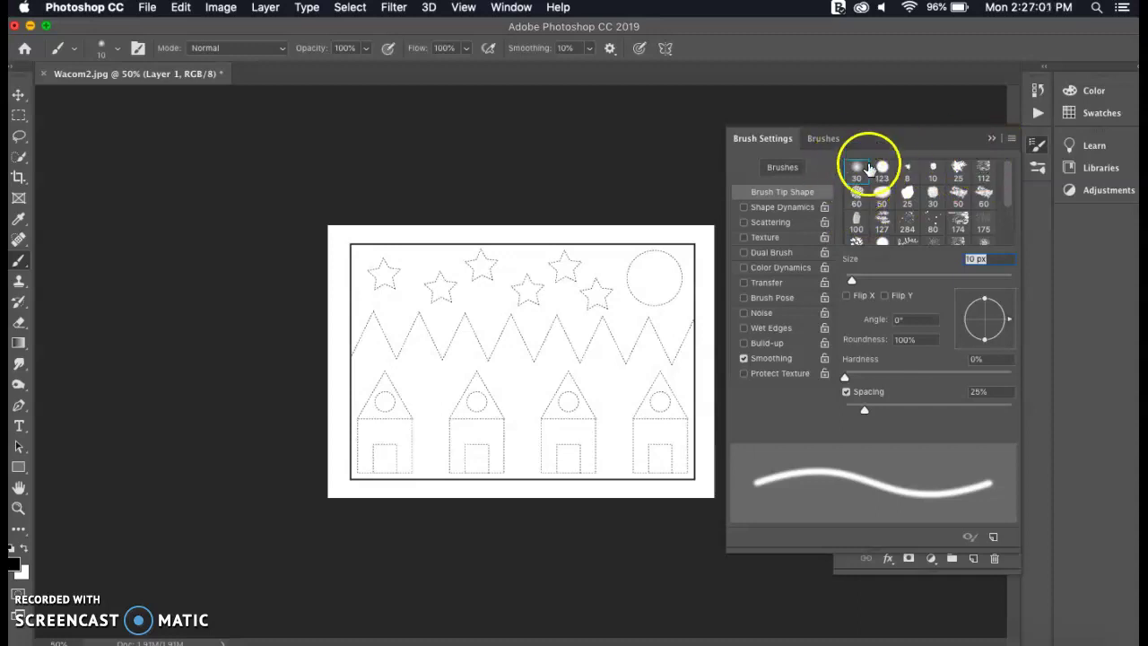
{"action": "left_click", "coordinate": [991, 142]}
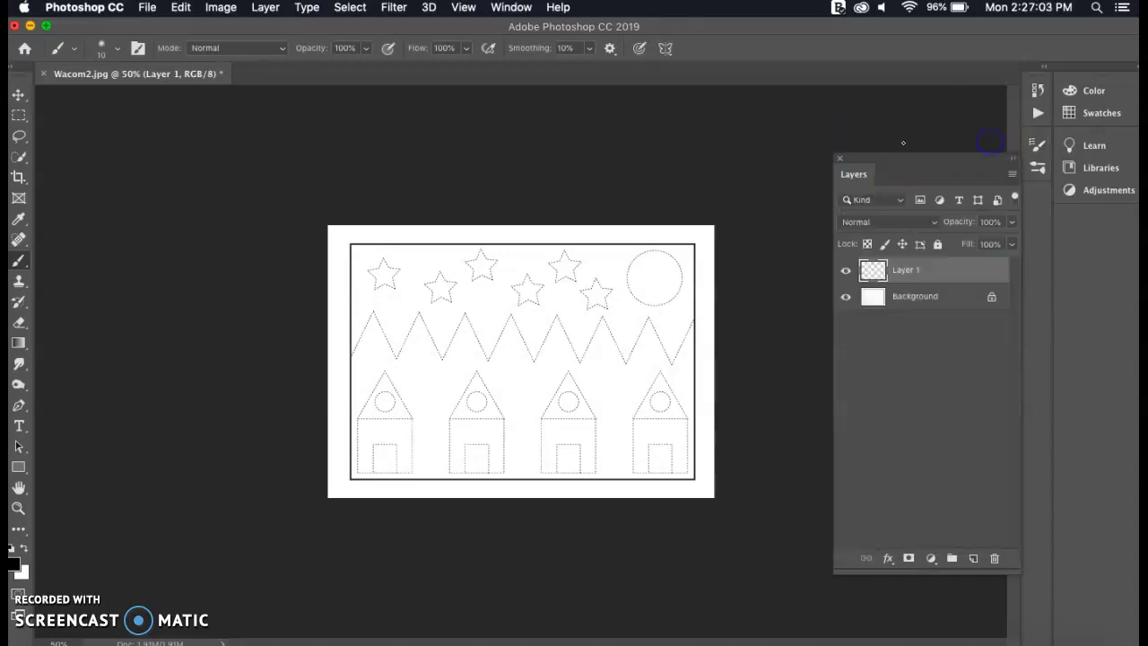
Step: Keep brush opacity at 100% and Normal mode, and lower smoothing from 10% to 0%
{"action": "left_click", "coordinate": [365, 51]}
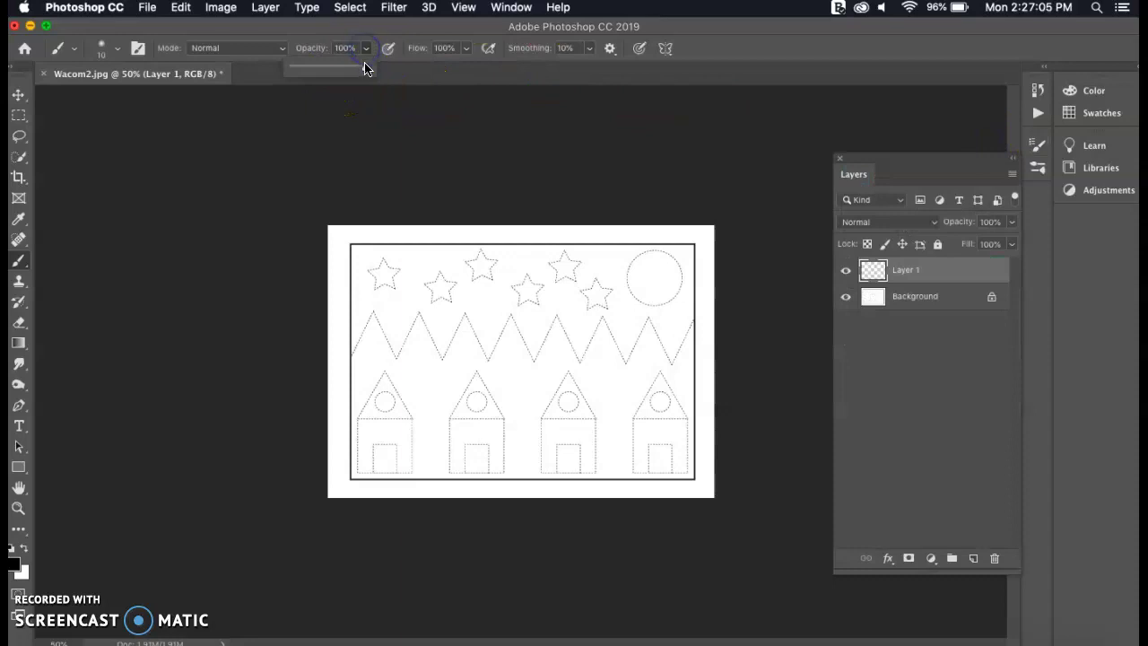
{"action": "left_click_drag", "start_coordinate": [366, 69], "coordinate": [400, 71]}
{"action": "left_click", "coordinate": [296, 72]}
{"action": "left_click", "coordinate": [256, 47]}
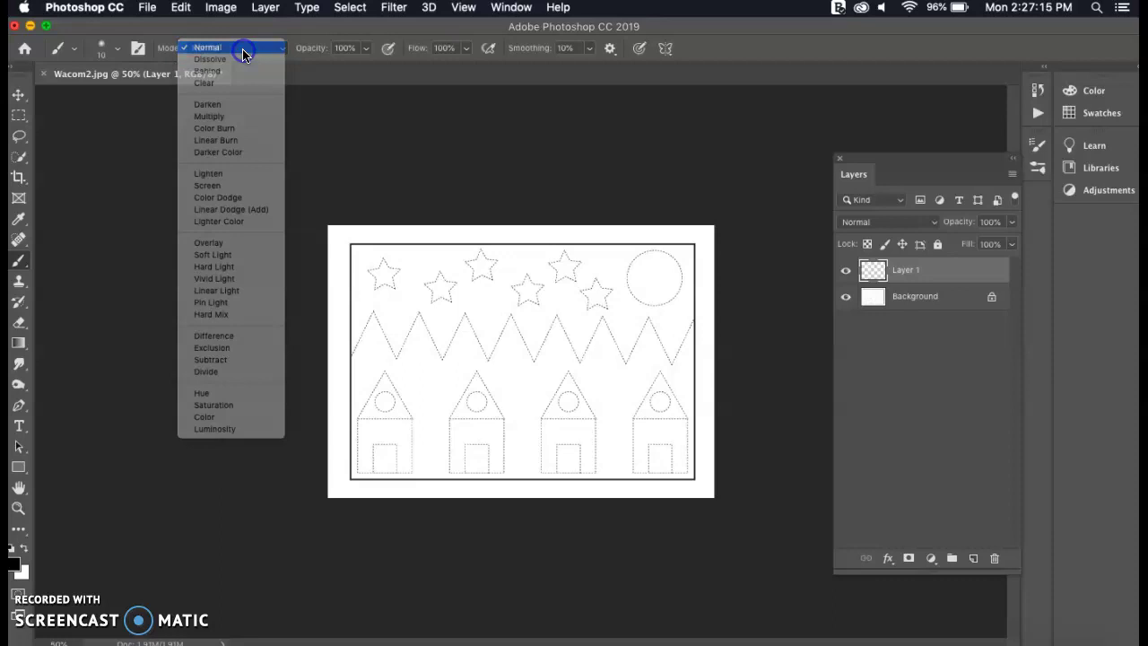
{"action": "left_click", "coordinate": [243, 49]}
{"action": "left_click", "coordinate": [590, 48]}
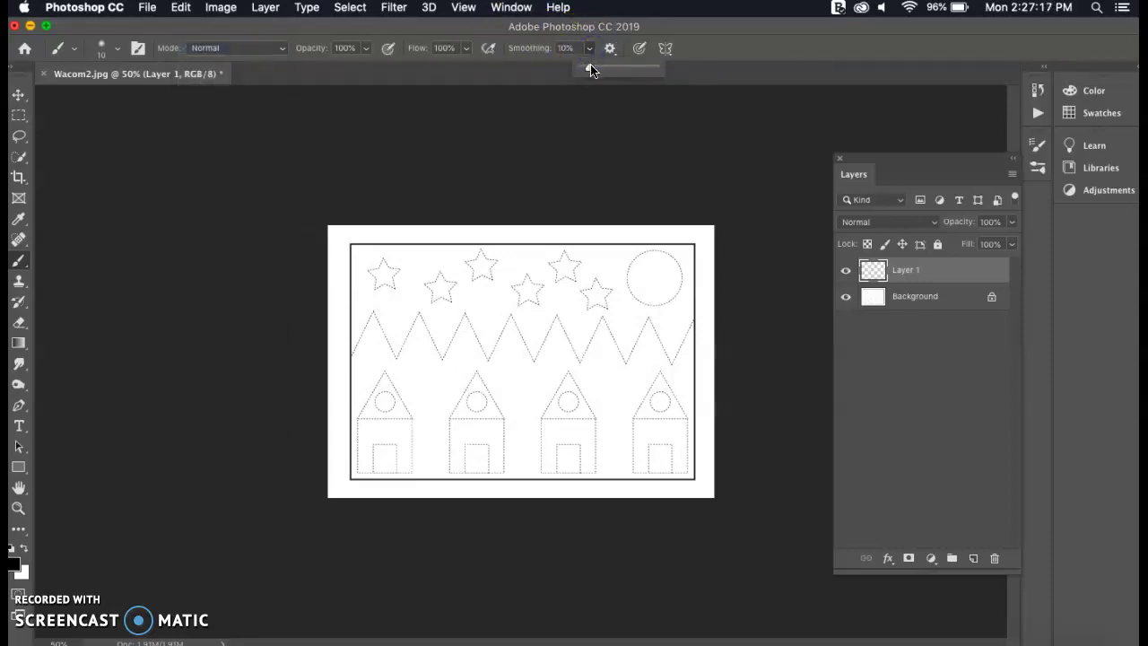
{"action": "left_click_drag", "start_coordinate": [589, 68], "coordinate": [569, 69]}
{"action": "left_click_drag", "start_coordinate": [584, 71], "coordinate": [402, 241]}
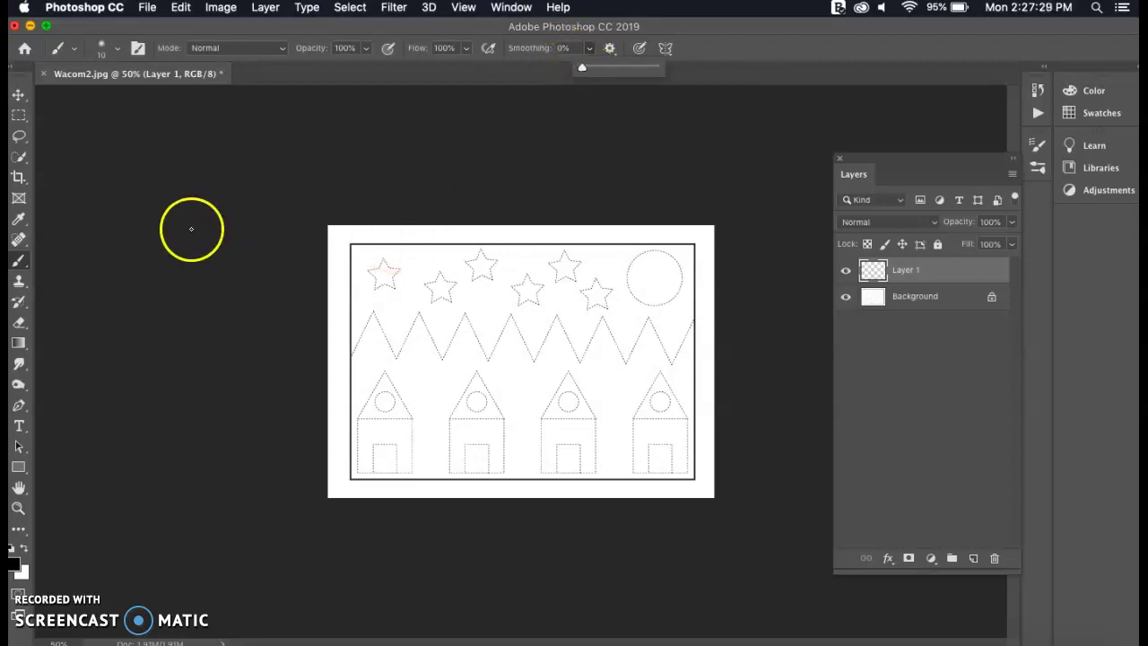
Step: Zoom in and pan around the worksheet
{"action": "key", "text": "super+equal"}
{"action": "scroll", "coordinate": [395, 282], "scroll_direction": "up", "scroll_amount": 1}
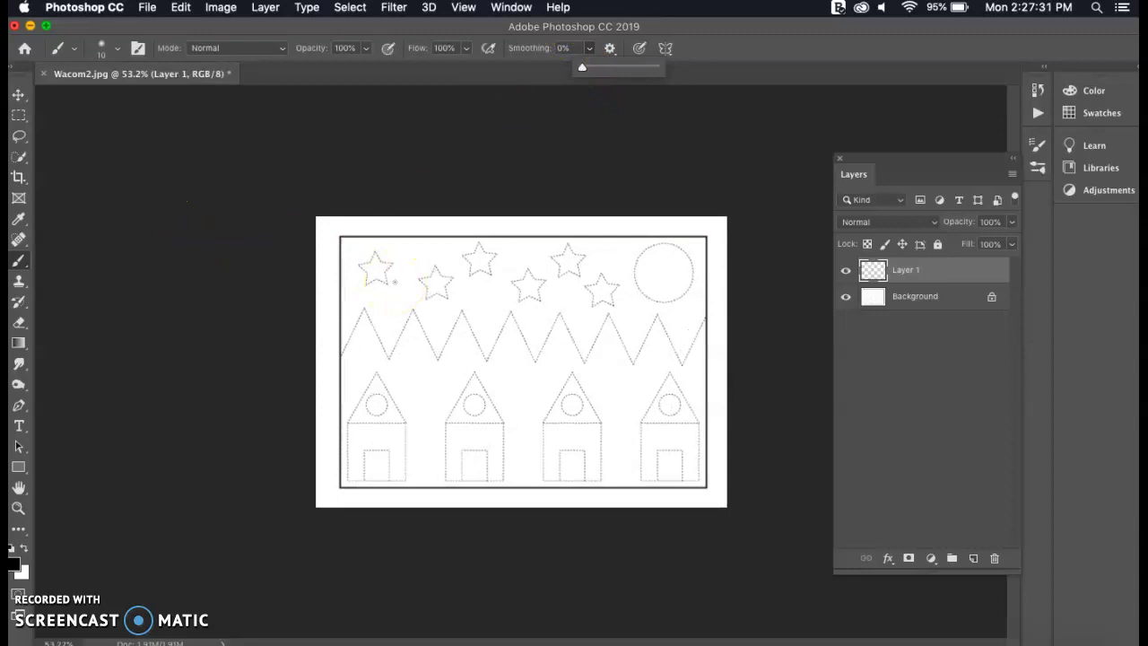
{"action": "scroll", "coordinate": [395, 282], "scroll_direction": "up", "scroll_amount": 1}
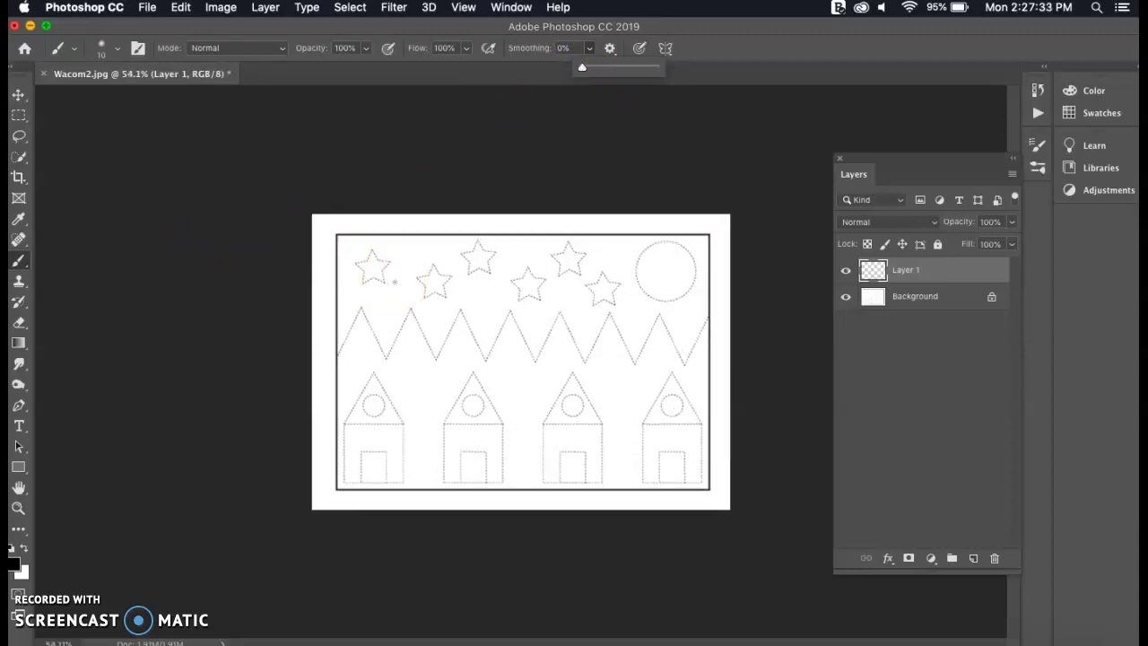
{"action": "scroll", "coordinate": [395, 282], "scroll_direction": "up", "scroll_amount": 3}
{"action": "scroll", "coordinate": [395, 282], "scroll_direction": "up", "scroll_amount": 3}
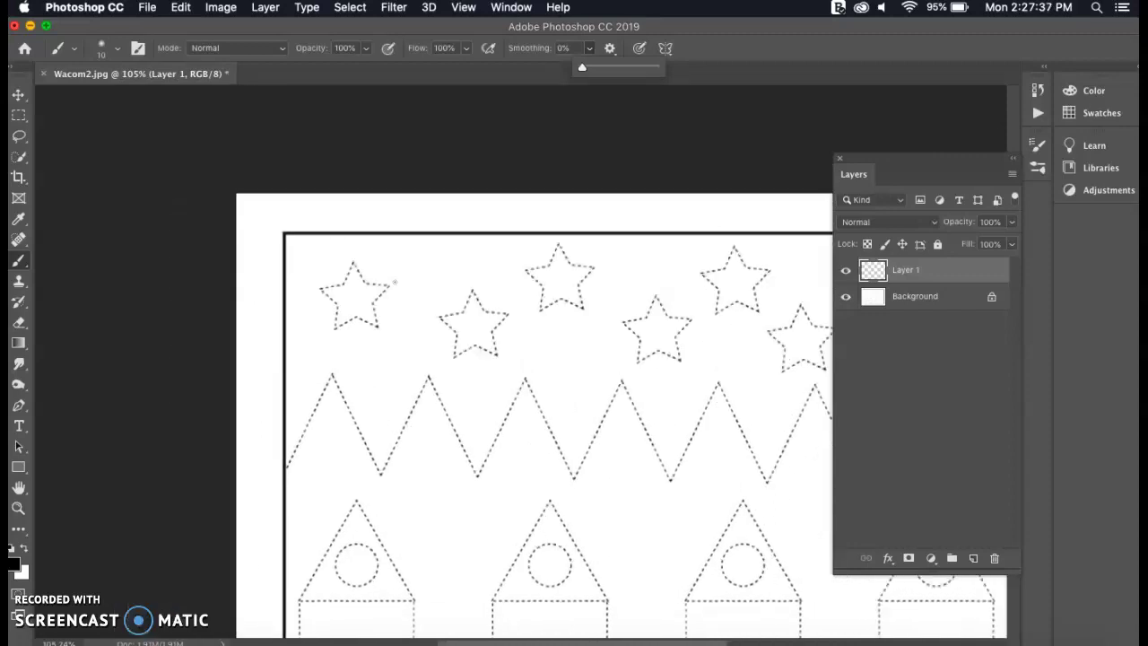
{"action": "scroll", "coordinate": [395, 281], "scroll_direction": "up", "scroll_amount": 4}
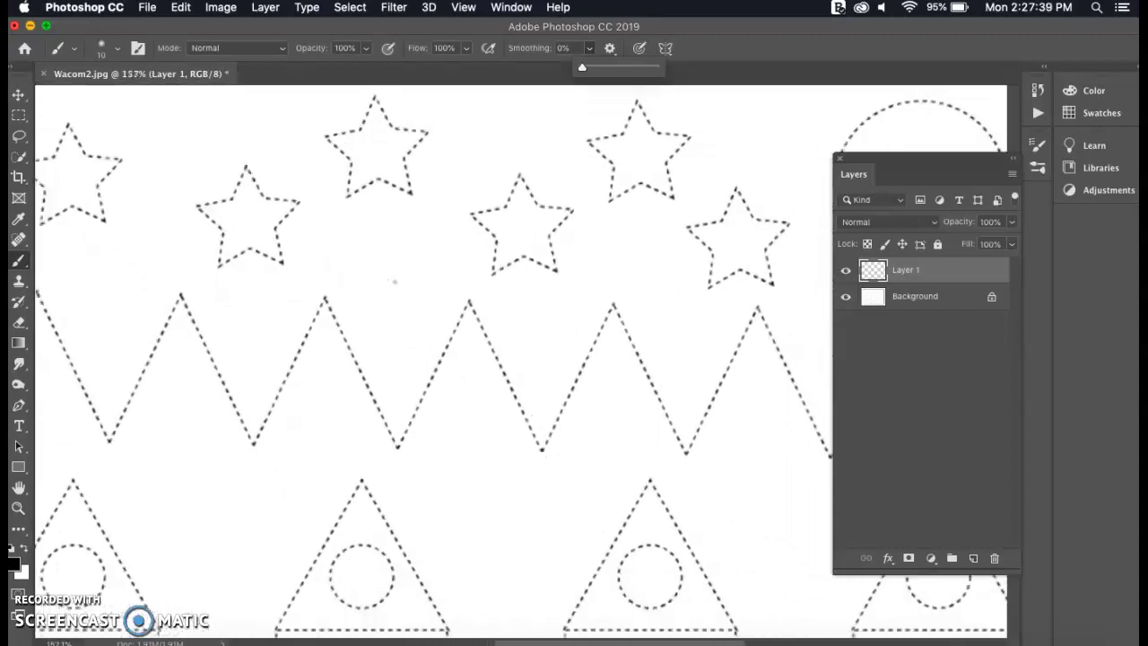
{"action": "scroll", "coordinate": [395, 282], "scroll_direction": "right", "scroll_amount": 4}
{"action": "scroll", "coordinate": [395, 281], "scroll_direction": "down", "scroll_amount": 1}
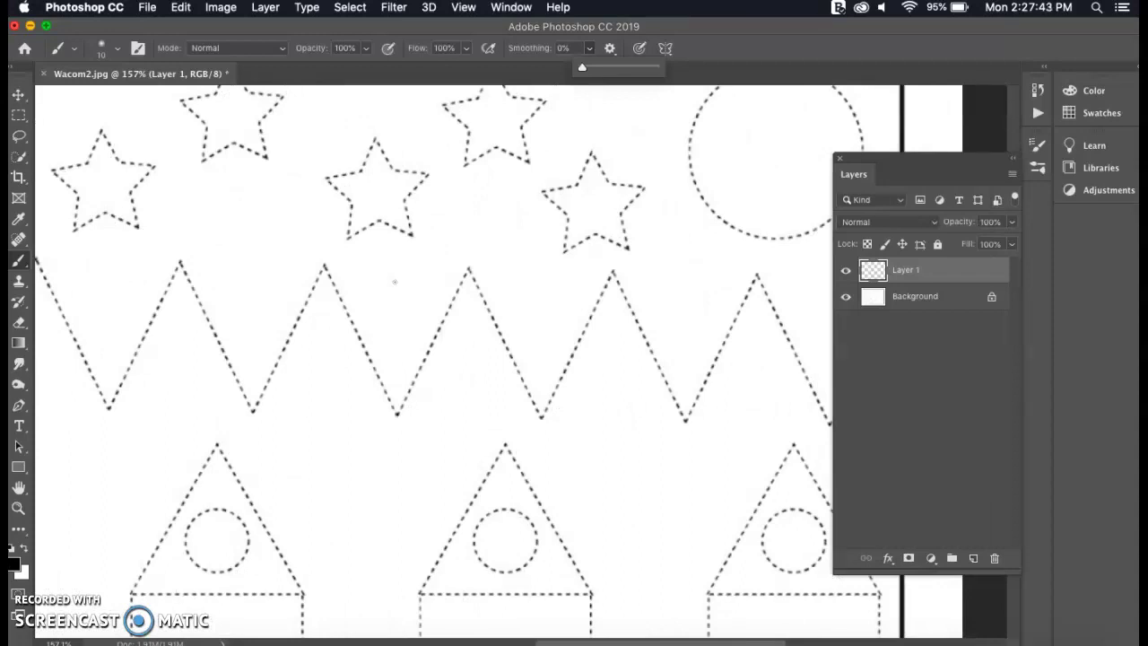
{"action": "scroll", "coordinate": [394, 282], "scroll_direction": "up", "scroll_amount": 4}
{"action": "scroll", "coordinate": [395, 282], "scroll_direction": "left", "scroll_amount": 4}
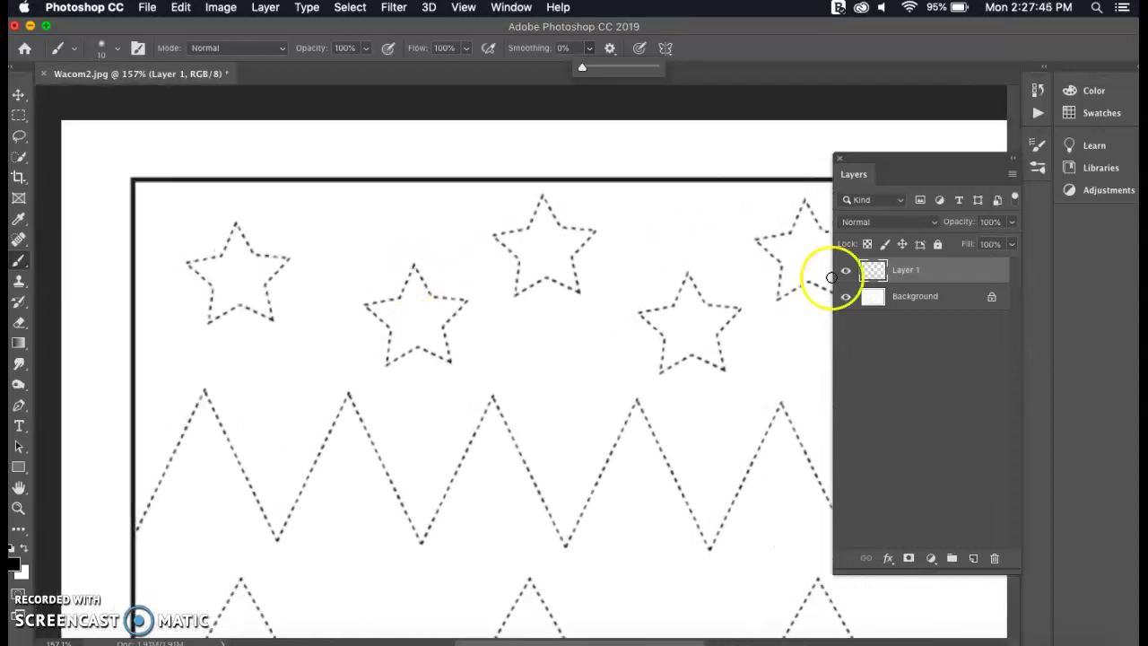
Step: Rename Layer 1 to 'star layer'
{"action": "double_click", "coordinate": [906, 269]}
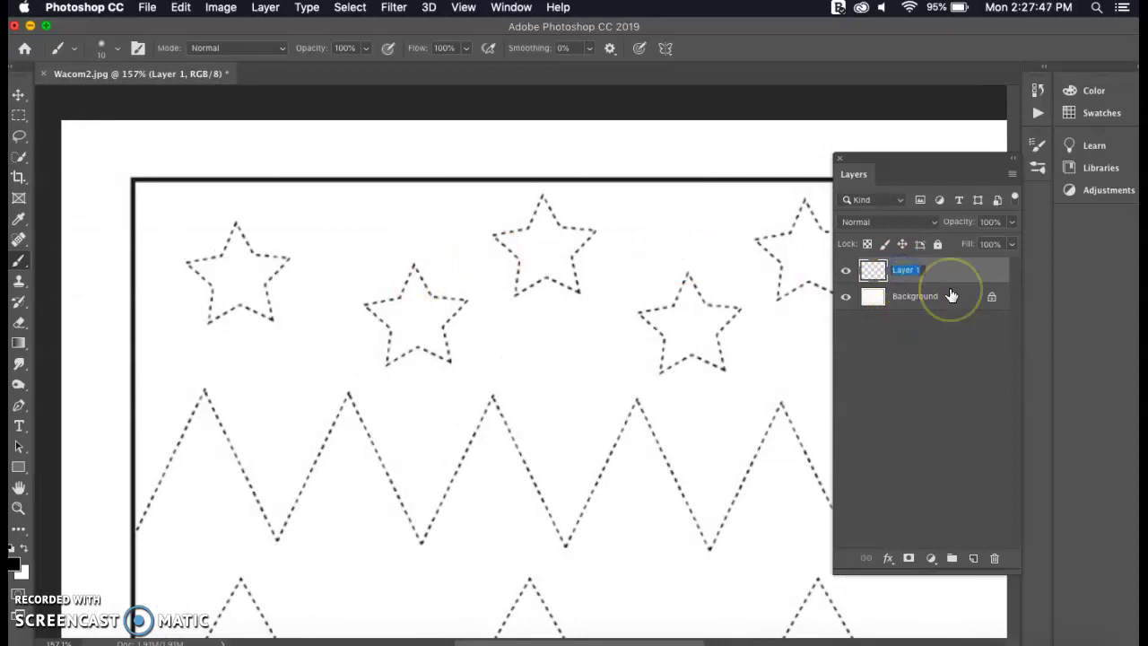
{"action": "key", "text": "BackSpace"}
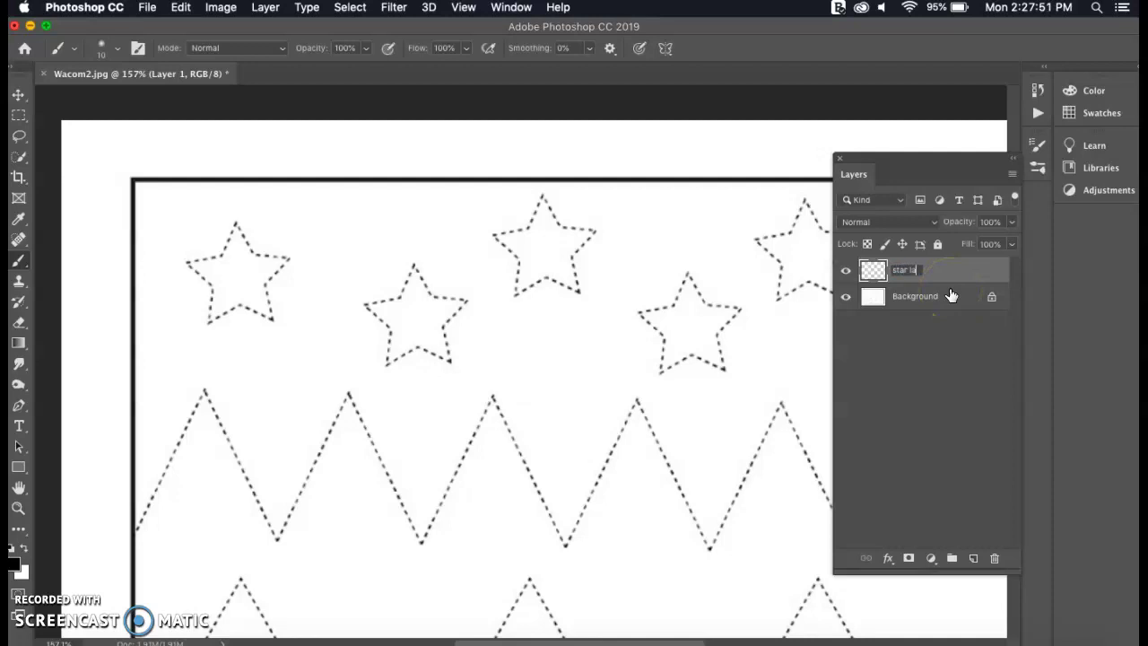
{"action": "type", "text": "star layer"}
{"action": "left_click", "coordinate": [977, 281]}
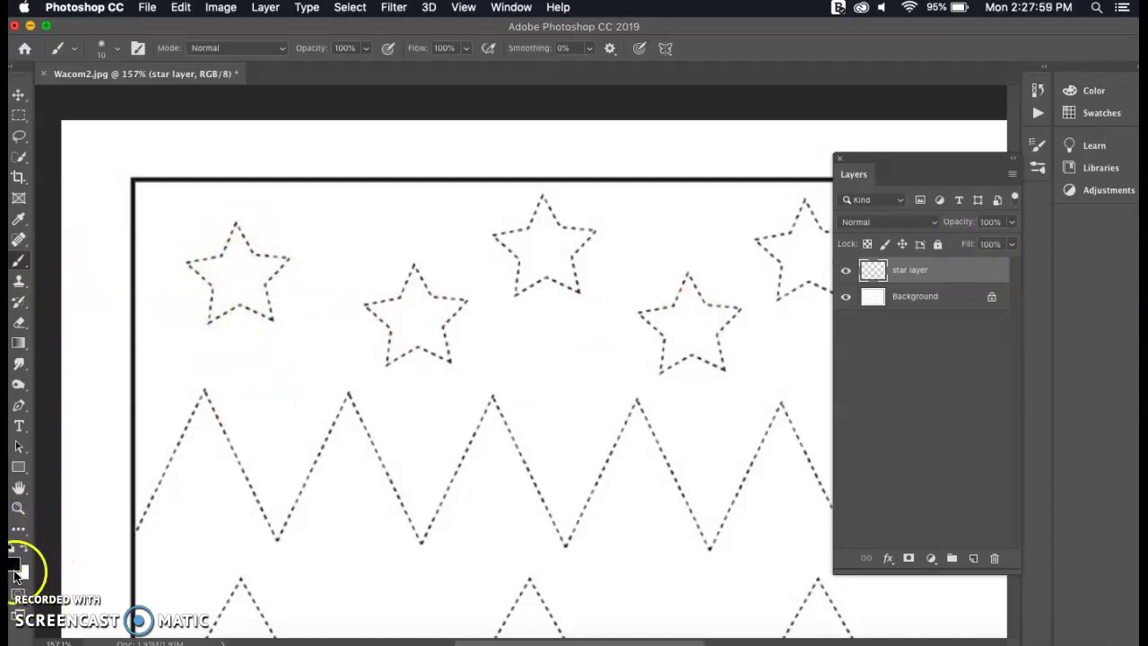
Step: Set the foreground colour to bright yellow ffff03 and paint the first star
{"action": "left_click", "coordinate": [14, 567]}
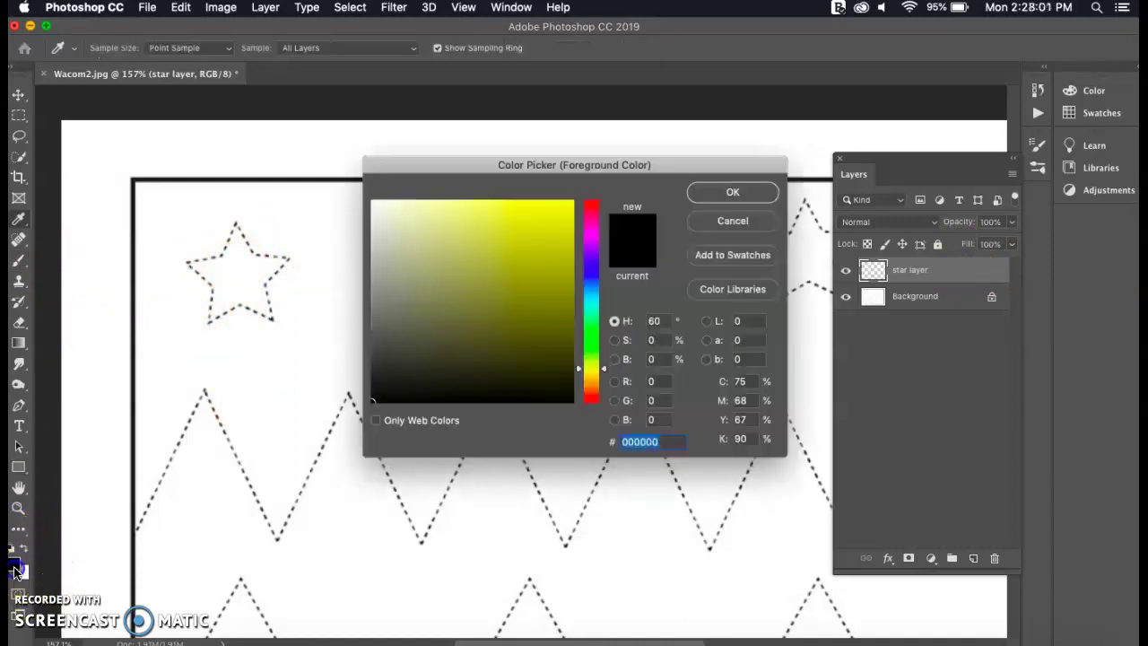
{"action": "left_click_drag", "start_coordinate": [545, 236], "coordinate": [572, 201]}
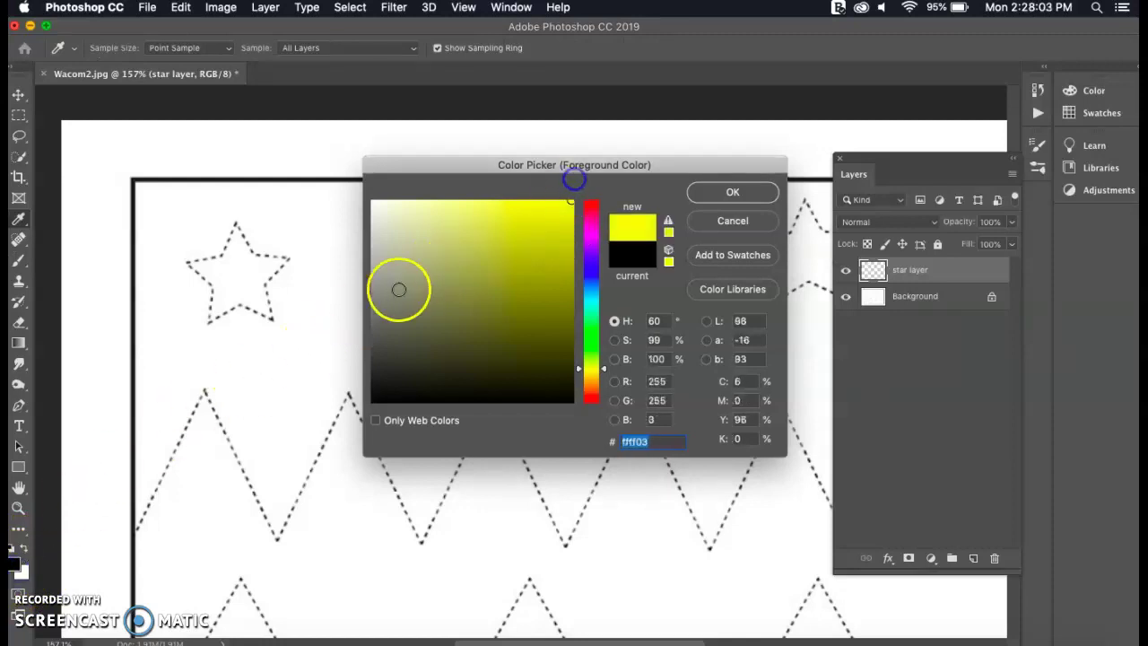
{"action": "left_click", "coordinate": [728, 191]}
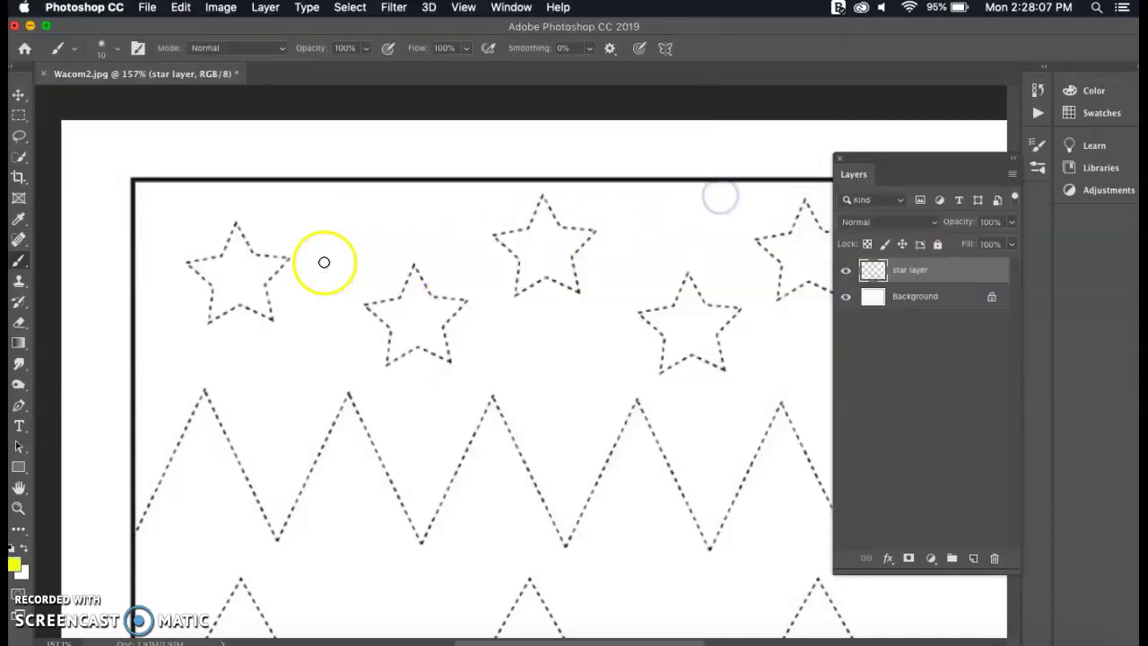
{"action": "mouse_move", "coordinate": [224, 256]}
{"action": "left_mouse_down"}
{"action": "mouse_move", "coordinate": [236, 226]}
{"action": "mouse_move", "coordinate": [252, 252]}
{"action": "mouse_move", "coordinate": [294, 258]}
{"action": "mouse_move", "coordinate": [269, 288]}
{"action": "mouse_move", "coordinate": [268, 319]}
{"action": "mouse_move", "coordinate": [232, 313]}
{"action": "mouse_move", "coordinate": [212, 330]}
{"action": "mouse_move", "coordinate": [187, 271]}
{"action": "mouse_move", "coordinate": [223, 256]}
{"action": "mouse_move", "coordinate": [201, 270]}
{"action": "mouse_move", "coordinate": [224, 271]}
{"action": "mouse_move", "coordinate": [242, 257]}
{"action": "mouse_move", "coordinate": [239, 289]}
{"action": "mouse_move", "coordinate": [280, 265]}
{"action": "mouse_move", "coordinate": [255, 291]}
{"action": "mouse_move", "coordinate": [266, 289]}
{"action": "mouse_move", "coordinate": [257, 311]}
{"action": "mouse_move", "coordinate": [271, 301]}
{"action": "mouse_move", "coordinate": [255, 306]}
{"action": "mouse_move", "coordinate": [245, 282]}
{"action": "mouse_move", "coordinate": [227, 290]}
{"action": "mouse_move", "coordinate": [195, 276]}
{"action": "mouse_move", "coordinate": [222, 289]}
{"action": "left_mouse_up"}
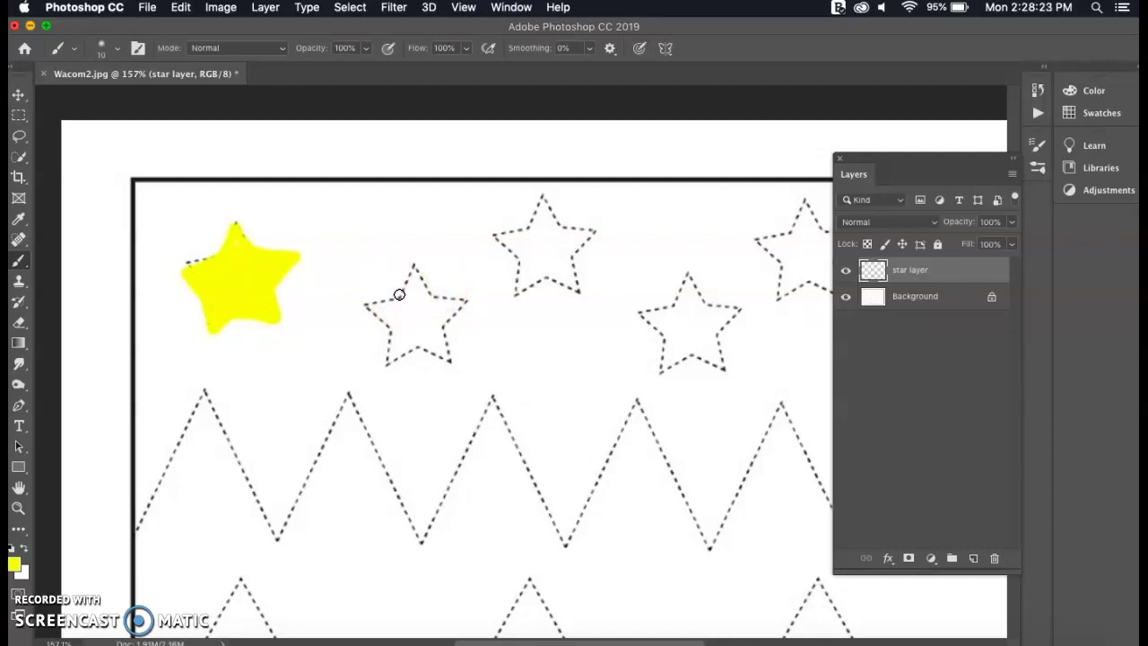
Step: Paint the second star yellow, undoing a stray straight line first
{"action": "left_click", "coordinate": [399, 294], "text": "shift"}
{"action": "key", "text": "super+z"}
{"action": "left_click", "coordinate": [411, 297]}
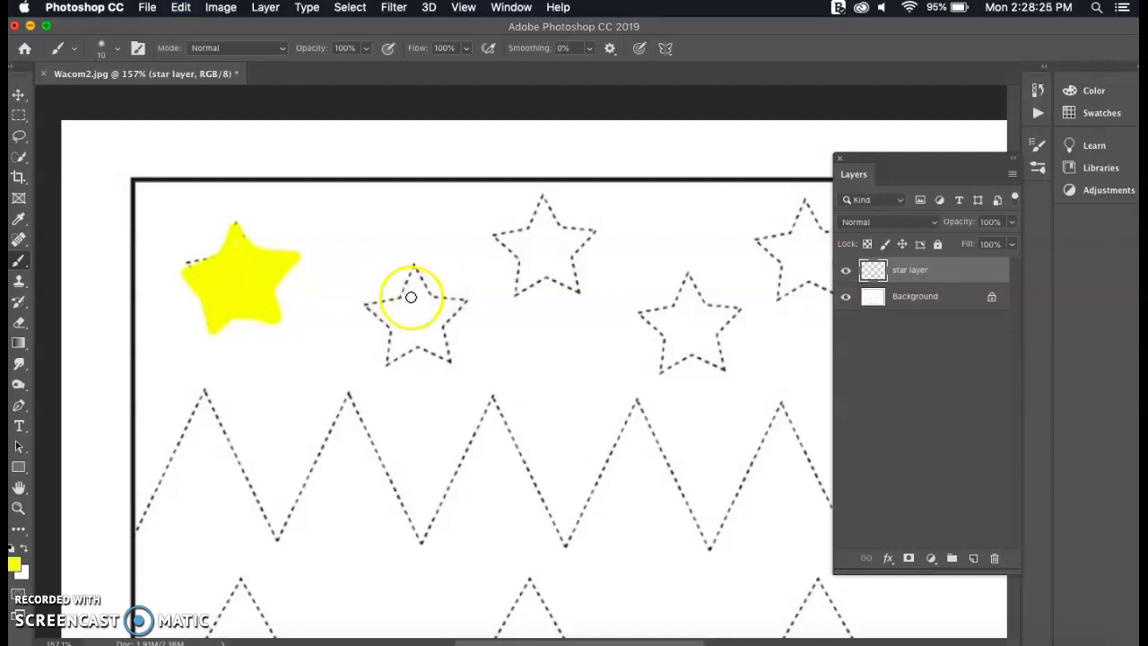
{"action": "left_click", "coordinate": [400, 298]}
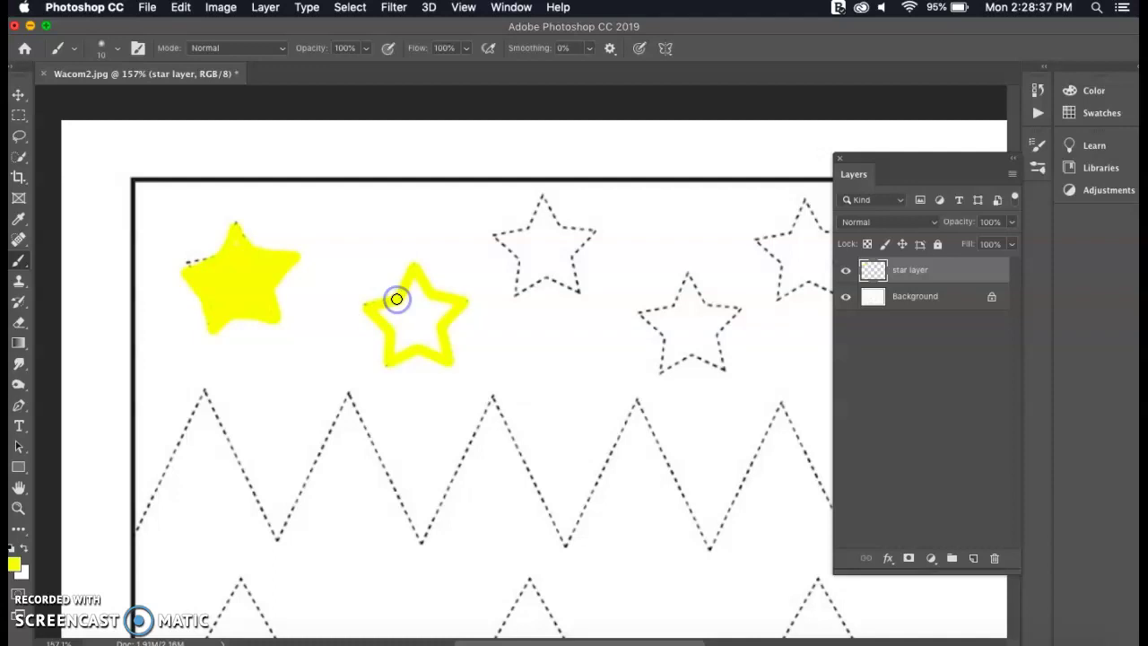
{"action": "left_click", "coordinate": [397, 322]}
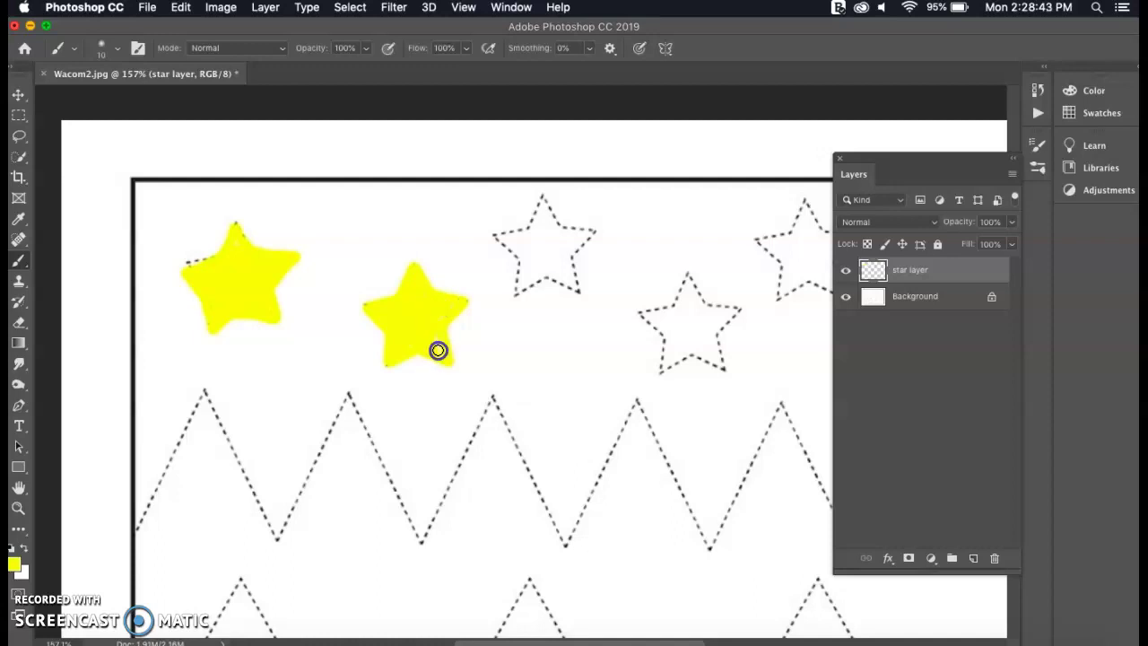
{"action": "mouse_move", "coordinate": [473, 198]}
{"action": "left_mouse_down"}
{"action": "mouse_move", "coordinate": [579, 211]}
{"action": "mouse_move", "coordinate": [558, 230]}
{"action": "mouse_move", "coordinate": [517, 235]}
{"action": "mouse_move", "coordinate": [524, 225]}
{"action": "mouse_move", "coordinate": [536, 256]}
{"action": "mouse_move", "coordinate": [614, 289]}
{"action": "mouse_move", "coordinate": [742, 325]}
{"action": "mouse_move", "coordinate": [808, 227]}
{"action": "mouse_move", "coordinate": [626, 256]}
{"action": "mouse_move", "coordinate": [510, 239]}
{"action": "mouse_move", "coordinate": [558, 417]}
{"action": "left_mouse_up"}
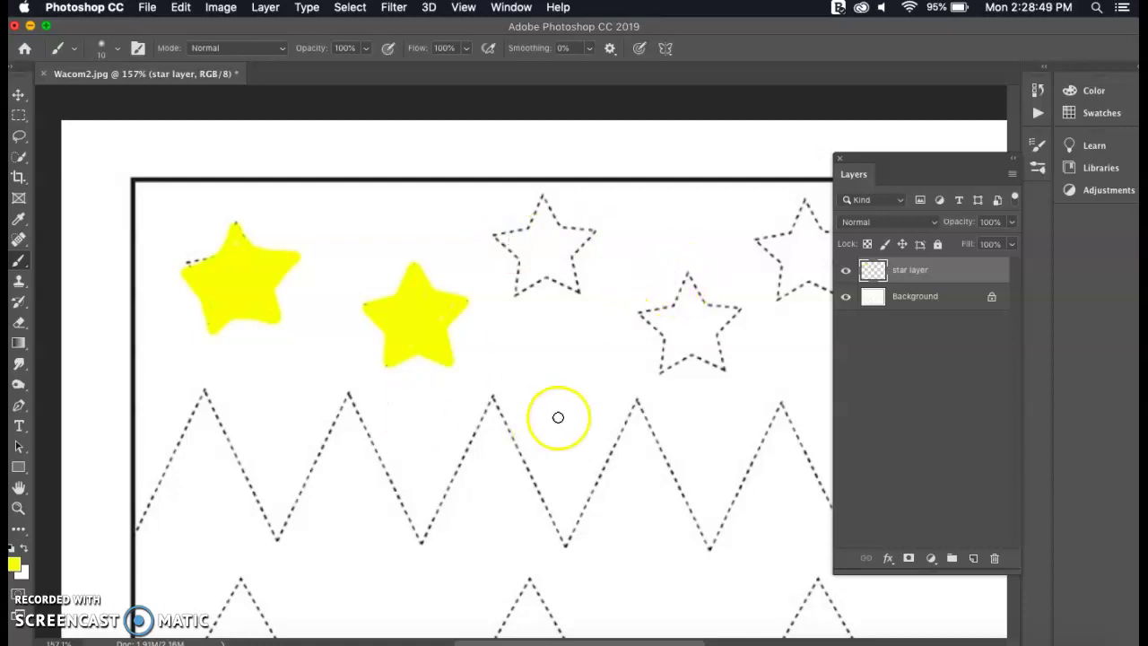
Step: Create a layer named 'sky' and drag it below the star layer
{"action": "left_click", "coordinate": [974, 558]}
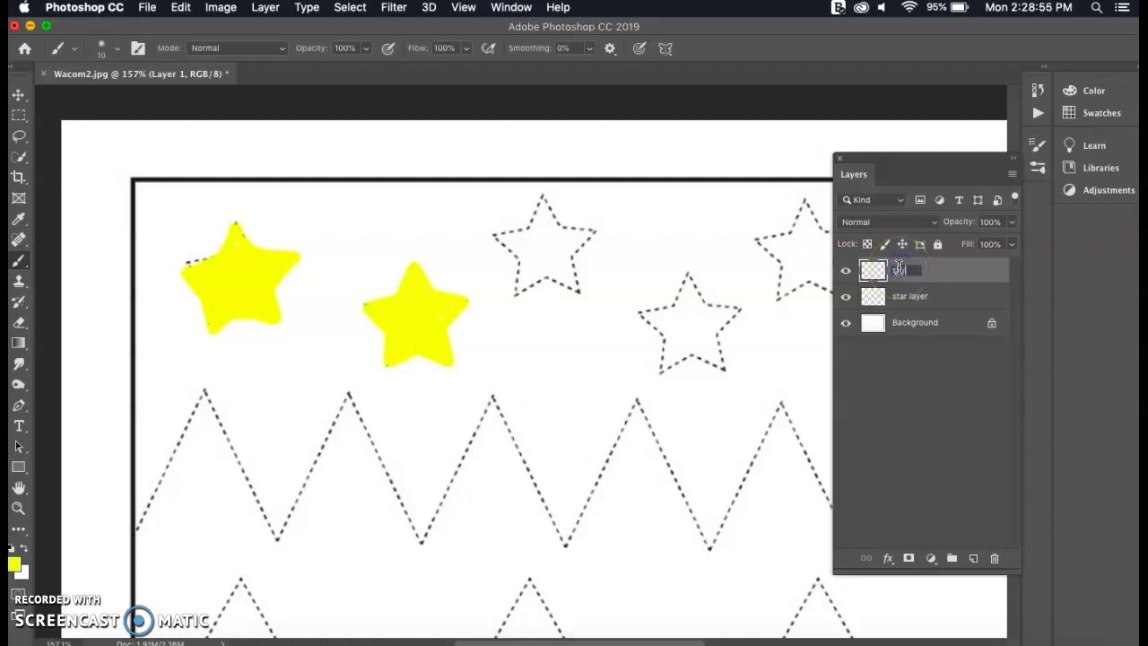
{"action": "type", "text": "sky"}
{"action": "left_click", "coordinate": [969, 267]}
{"action": "left_click_drag", "start_coordinate": [945, 280], "coordinate": [849, 300]}
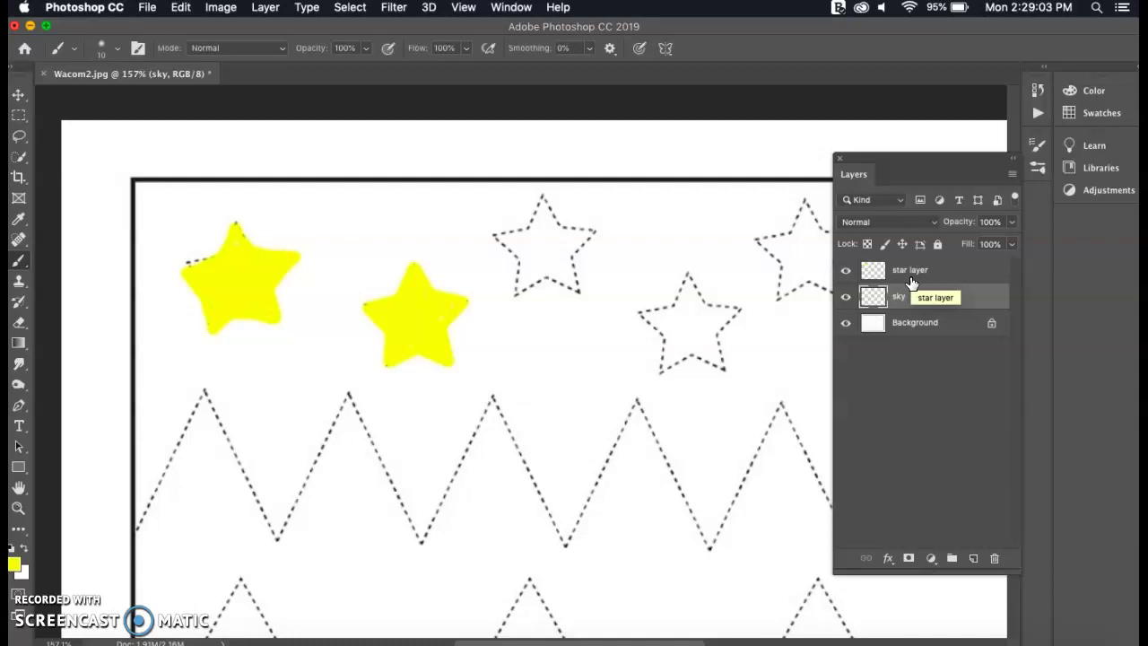
Step: Pick dark blue 1c4174 and paint the sky around the stars on the sky layer
{"action": "left_click", "coordinate": [15, 560]}
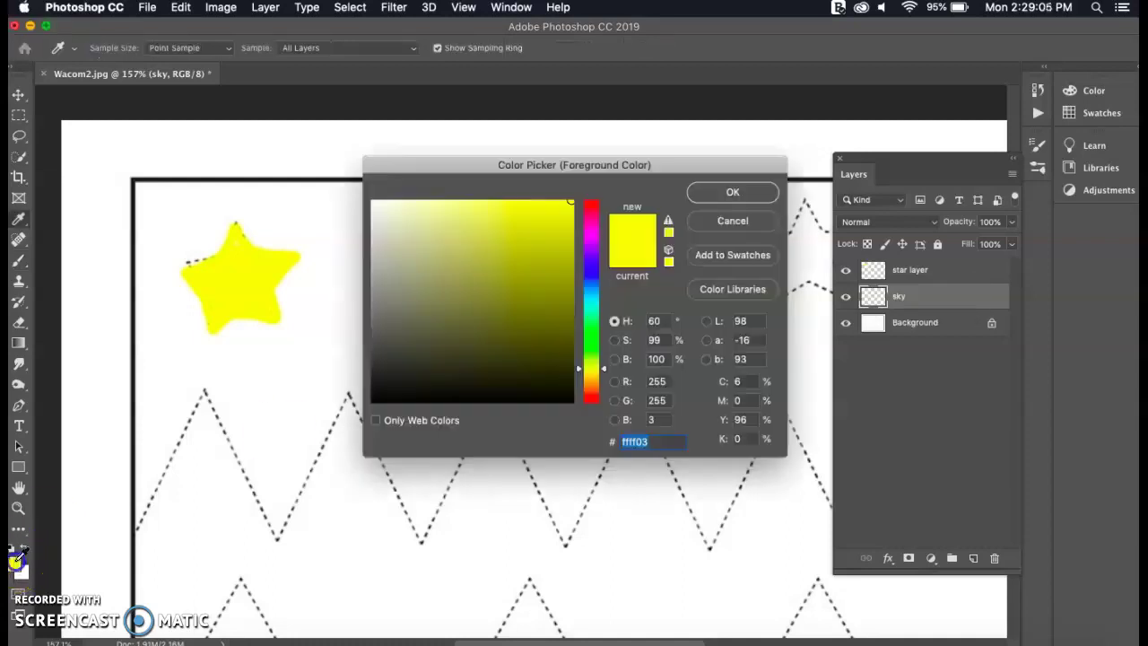
{"action": "left_click", "coordinate": [592, 284]}
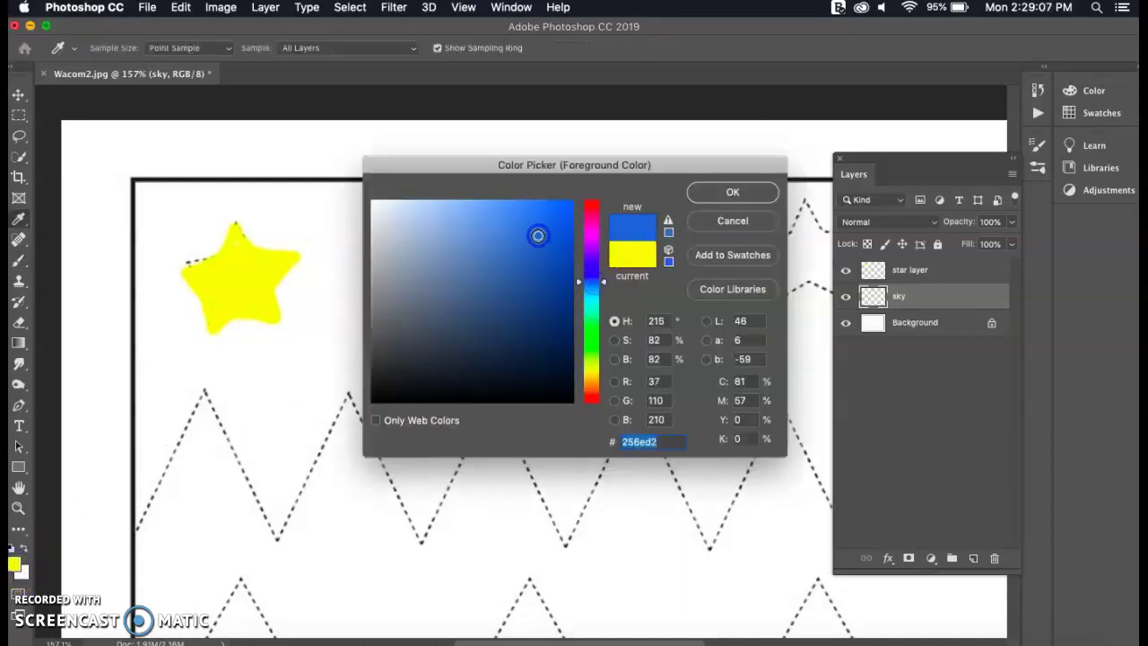
{"action": "left_click", "coordinate": [473, 247]}
{"action": "left_click", "coordinate": [525, 310]}
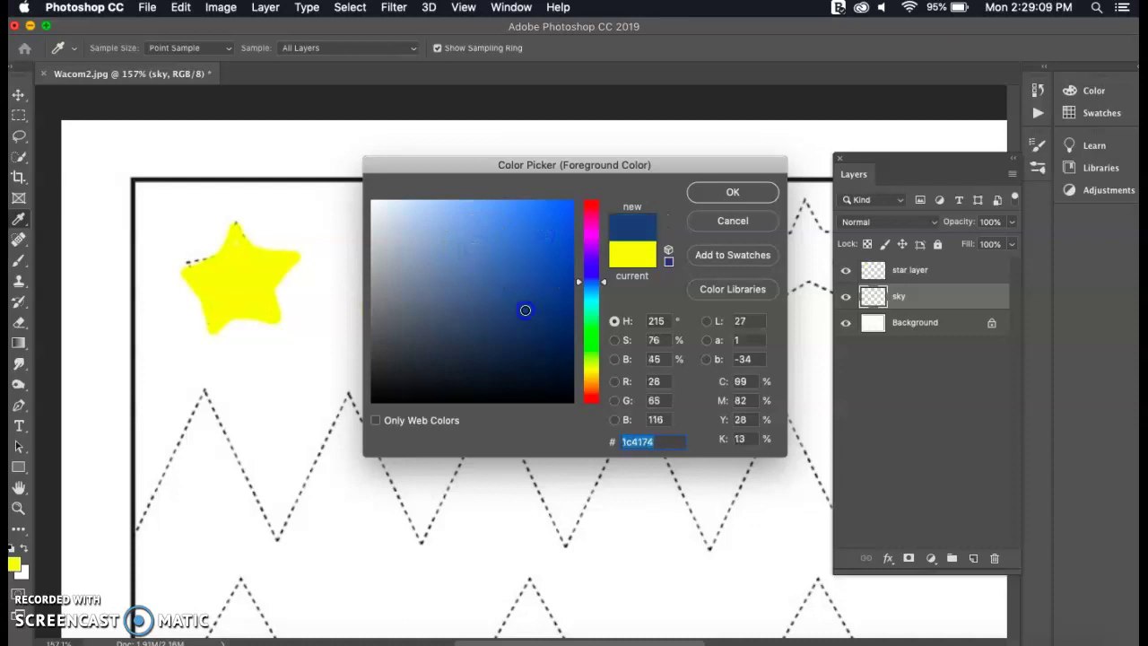
{"action": "left_click", "coordinate": [728, 194]}
{"action": "key", "text": "b"}
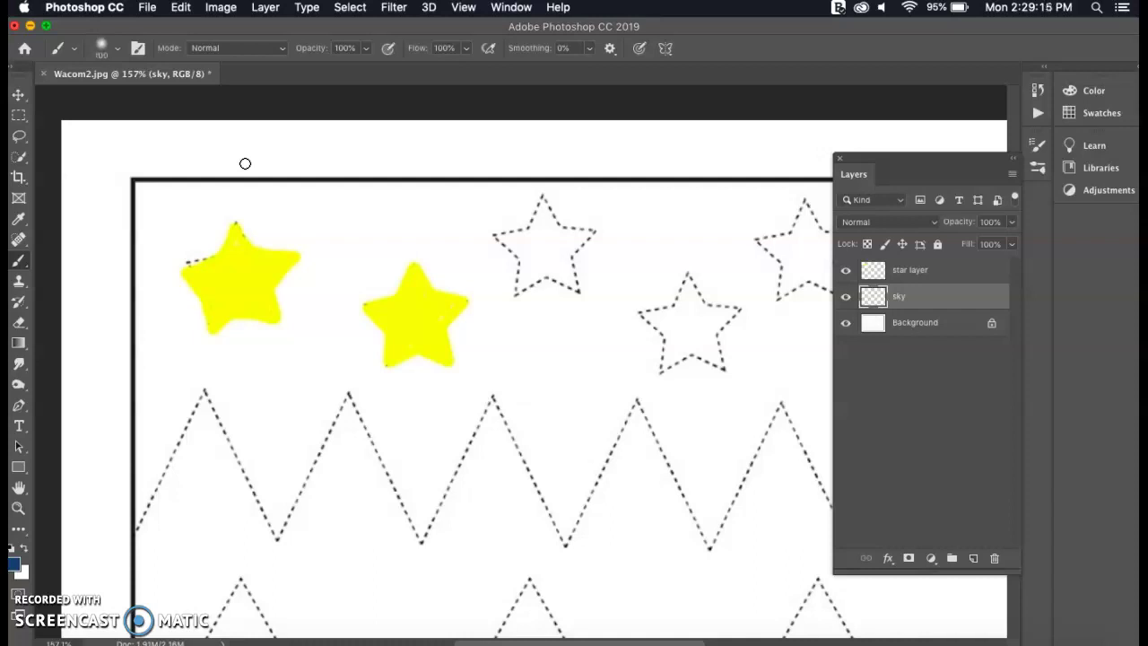
{"action": "mouse_move", "coordinate": [316, 228]}
{"action": "left_mouse_down"}
{"action": "mouse_move", "coordinate": [231, 243]}
{"action": "mouse_move", "coordinate": [295, 234]}
{"action": "mouse_move", "coordinate": [198, 240]}
{"action": "mouse_move", "coordinate": [168, 230]}
{"action": "mouse_move", "coordinate": [386, 202]}
{"action": "mouse_move", "coordinate": [307, 223]}
{"action": "mouse_move", "coordinate": [502, 230]}
{"action": "mouse_move", "coordinate": [375, 241]}
{"action": "mouse_move", "coordinate": [300, 294]}
{"action": "mouse_move", "coordinate": [456, 297]}
{"action": "mouse_move", "coordinate": [484, 325]}
{"action": "mouse_move", "coordinate": [434, 418]}
{"action": "mouse_move", "coordinate": [412, 452]}
{"action": "mouse_move", "coordinate": [366, 369]}
{"action": "mouse_move", "coordinate": [307, 391]}
{"action": "mouse_move", "coordinate": [272, 494]}
{"action": "mouse_move", "coordinate": [189, 367]}
{"action": "mouse_move", "coordinate": [166, 493]}
{"action": "mouse_move", "coordinate": [171, 230]}
{"action": "mouse_move", "coordinate": [195, 215]}
{"action": "mouse_move", "coordinate": [429, 238]}
{"action": "mouse_move", "coordinate": [652, 220]}
{"action": "mouse_move", "coordinate": [737, 228]}
{"action": "mouse_move", "coordinate": [596, 306]}
{"action": "mouse_move", "coordinate": [524, 331]}
{"action": "mouse_move", "coordinate": [553, 393]}
{"action": "mouse_move", "coordinate": [505, 364]}
{"action": "mouse_move", "coordinate": [566, 504]}
{"action": "mouse_move", "coordinate": [618, 392]}
{"action": "mouse_move", "coordinate": [567, 398]}
{"action": "mouse_move", "coordinate": [620, 345]}
{"action": "mouse_move", "coordinate": [694, 477]}
{"action": "mouse_move", "coordinate": [658, 389]}
{"action": "mouse_move", "coordinate": [707, 532]}
{"action": "mouse_move", "coordinate": [768, 369]}
{"action": "mouse_move", "coordinate": [711, 268]}
{"action": "mouse_move", "coordinate": [739, 232]}
{"action": "mouse_move", "coordinate": [772, 230]}
{"action": "mouse_move", "coordinate": [535, 296]}
{"action": "mouse_move", "coordinate": [412, 308]}
{"action": "mouse_move", "coordinate": [254, 362]}
{"action": "mouse_move", "coordinate": [297, 291]}
{"action": "mouse_move", "coordinate": [173, 318]}
{"action": "mouse_move", "coordinate": [191, 255]}
{"action": "mouse_move", "coordinate": [142, 232]}
{"action": "mouse_move", "coordinate": [134, 192]}
{"action": "mouse_move", "coordinate": [744, 233]}
{"action": "mouse_move", "coordinate": [872, 228]}
{"action": "mouse_move", "coordinate": [800, 346]}
{"action": "mouse_move", "coordinate": [802, 377]}
{"action": "mouse_move", "coordinate": [828, 413]}
{"action": "mouse_move", "coordinate": [859, 416]}
{"action": "mouse_move", "coordinate": [811, 271]}
{"action": "left_mouse_up"}
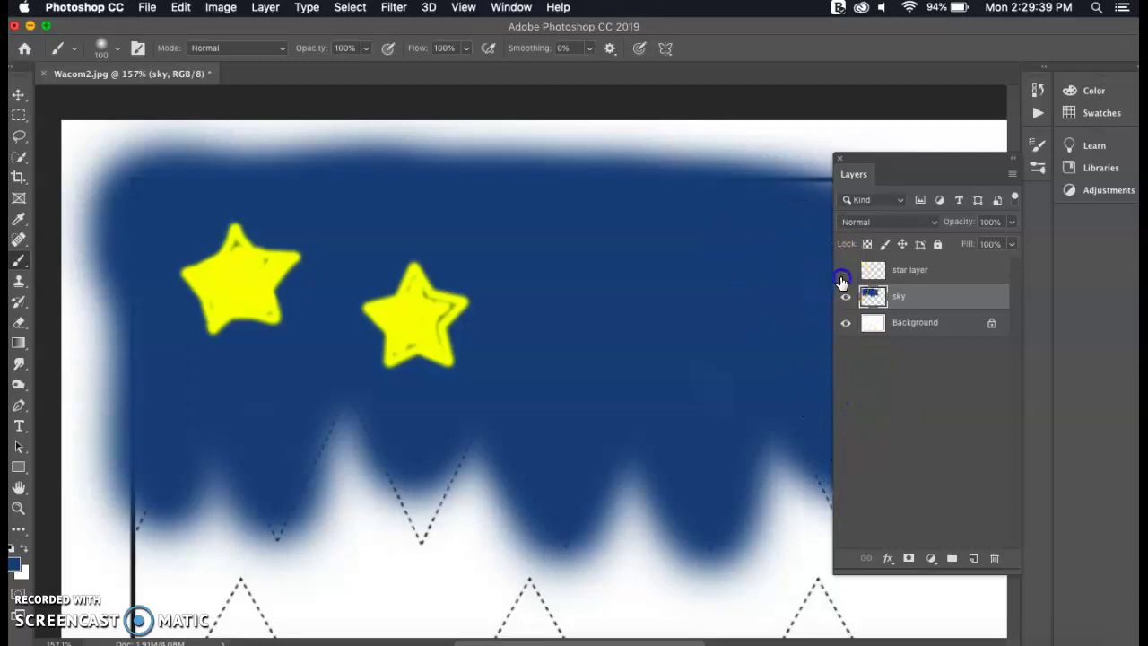
Step: Check the star and sky layers by toggling their visibility, then select the star layer
{"action": "left_click", "coordinate": [845, 271]}
{"action": "left_click", "coordinate": [845, 301]}
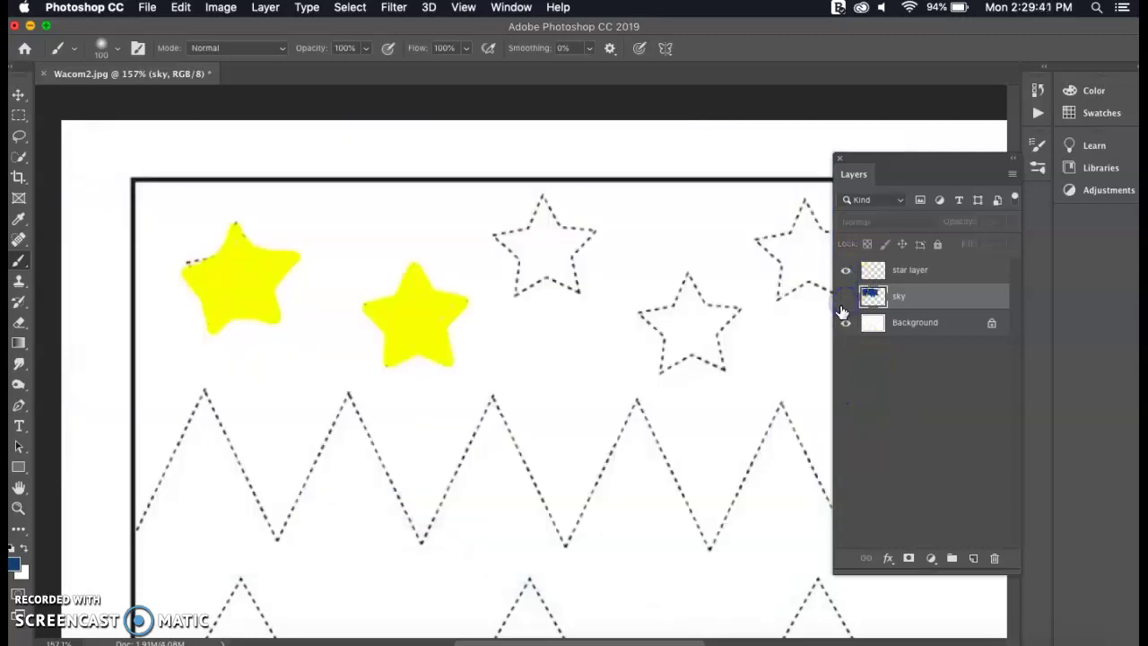
{"action": "left_click", "coordinate": [847, 298]}
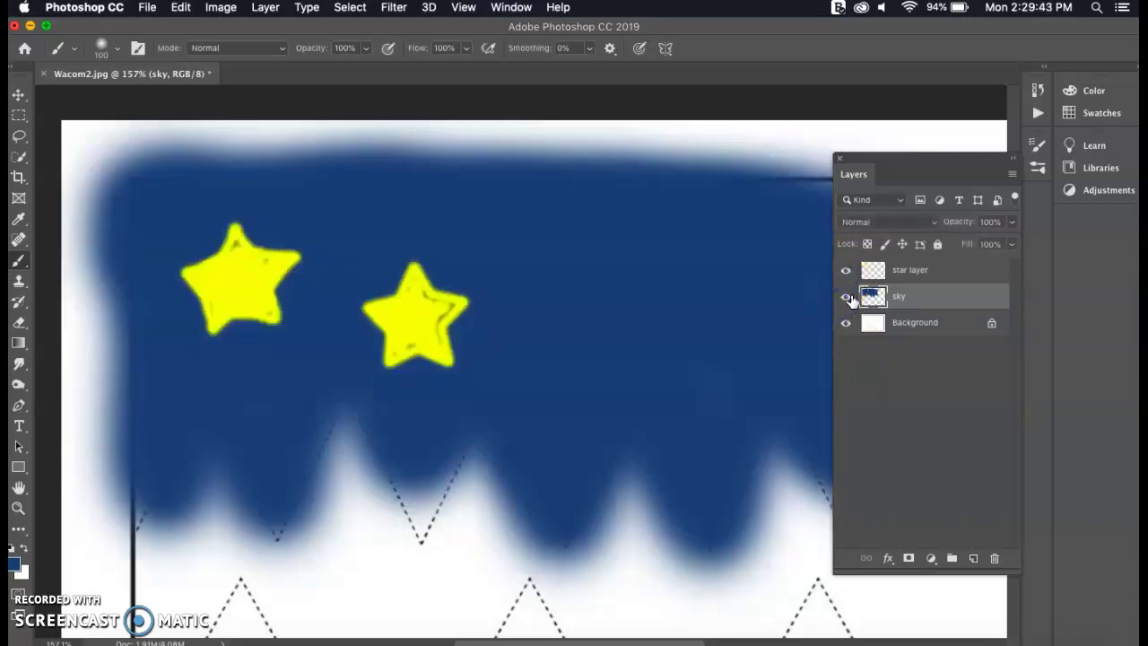
{"action": "left_click", "coordinate": [906, 280]}
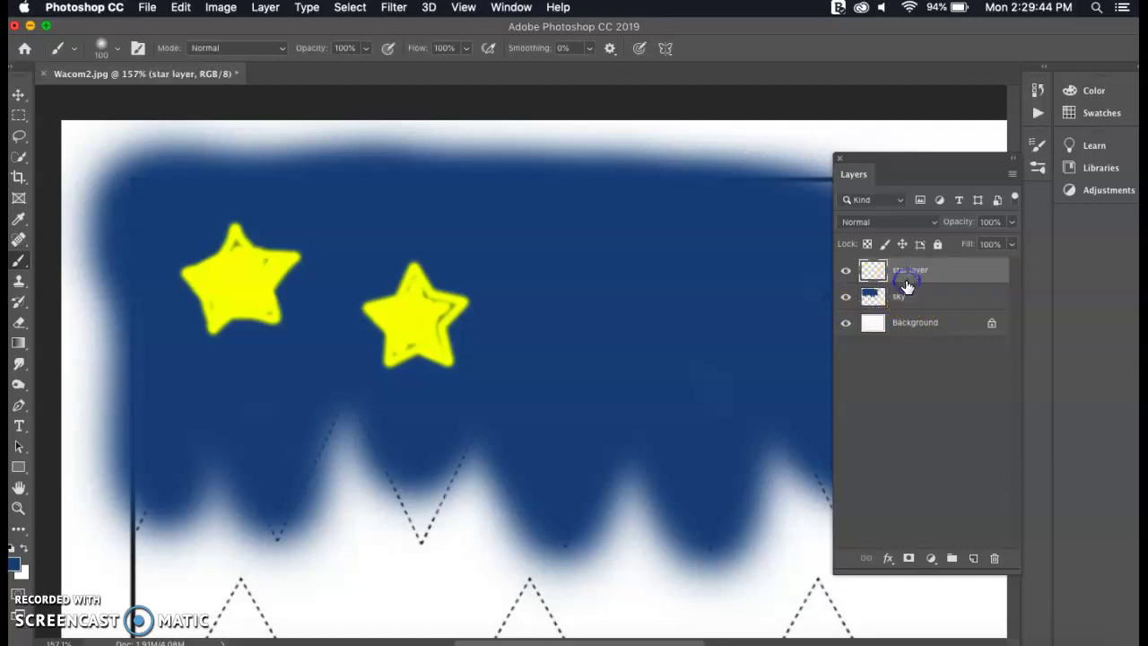
Step: Create a new layer above the star layer and name it 'mountains'
{"action": "left_click", "coordinate": [972, 559]}
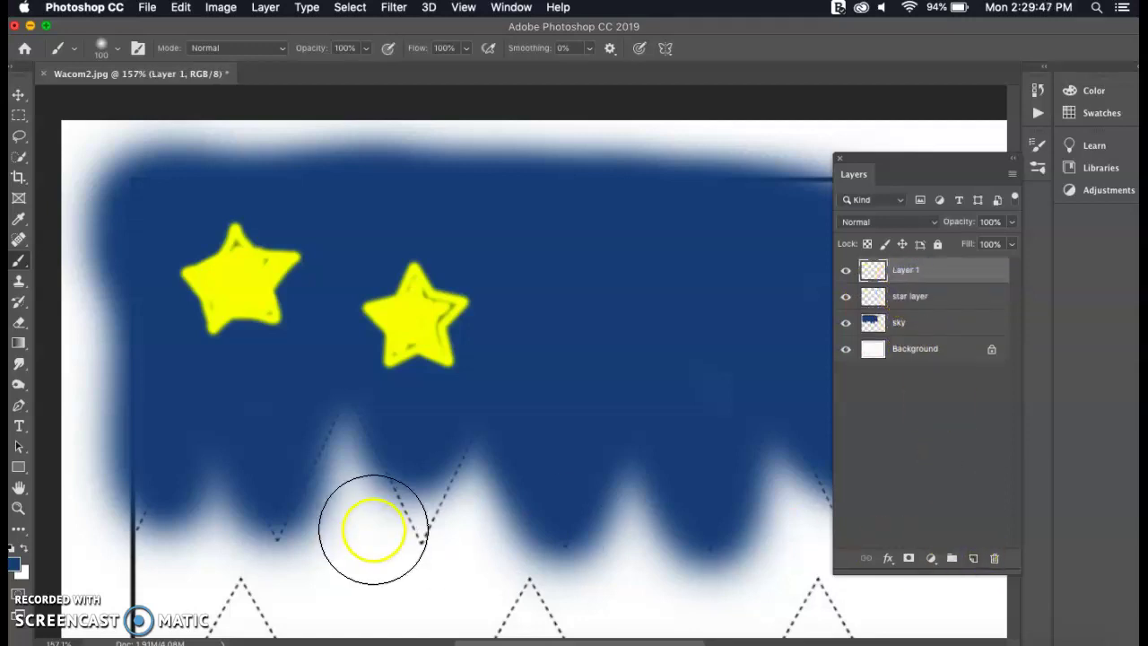
{"action": "double_click", "coordinate": [906, 272]}
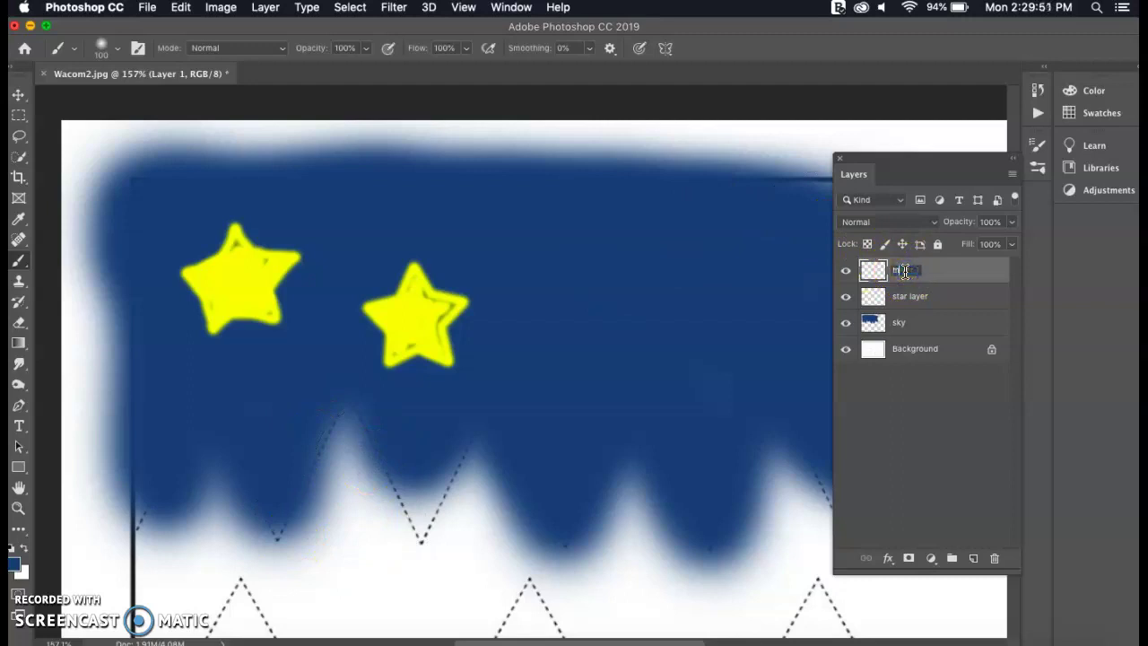
{"action": "type", "text": "mountains"}
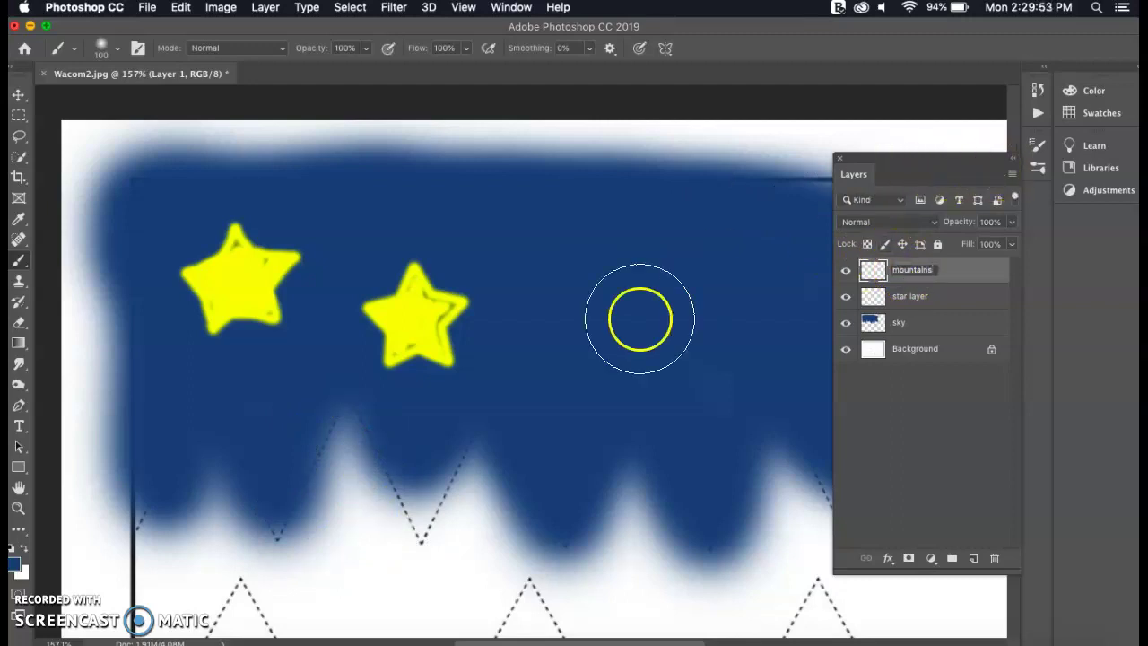
{"action": "scroll", "coordinate": [619, 328], "scroll_direction": "down", "scroll_amount": 5}
{"action": "scroll", "coordinate": [619, 328], "scroll_direction": "down", "scroll_amount": 3}
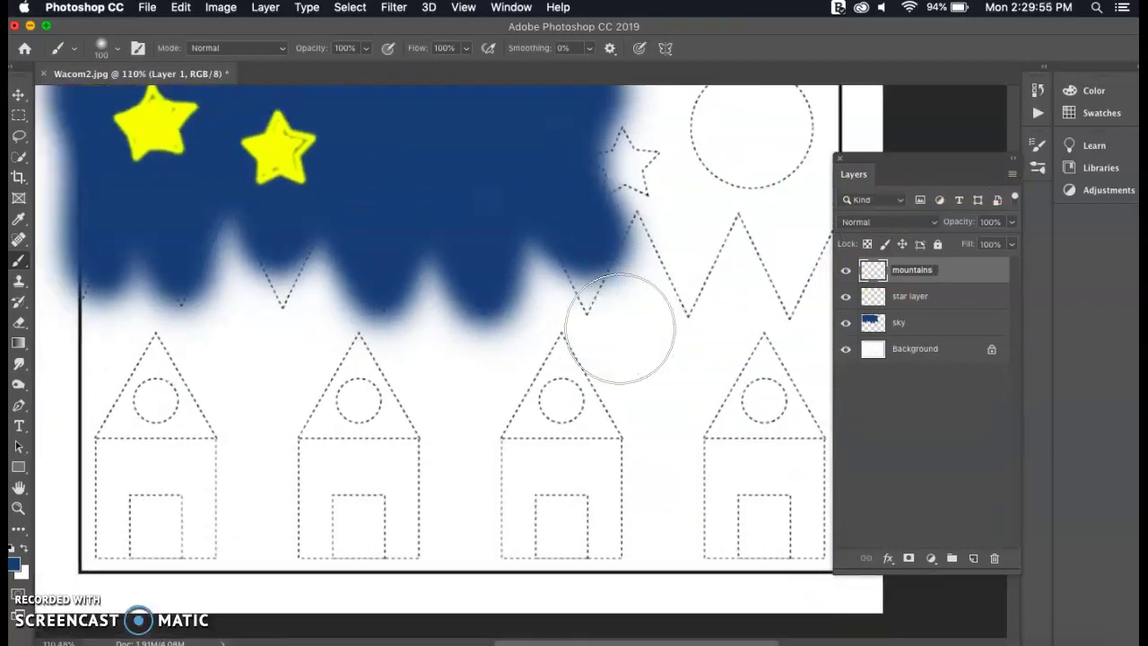
{"action": "scroll", "coordinate": [402, 289], "scroll_direction": "left", "scroll_amount": 5}
{"action": "scroll", "coordinate": [401, 289], "scroll_direction": "up", "scroll_amount": 1}
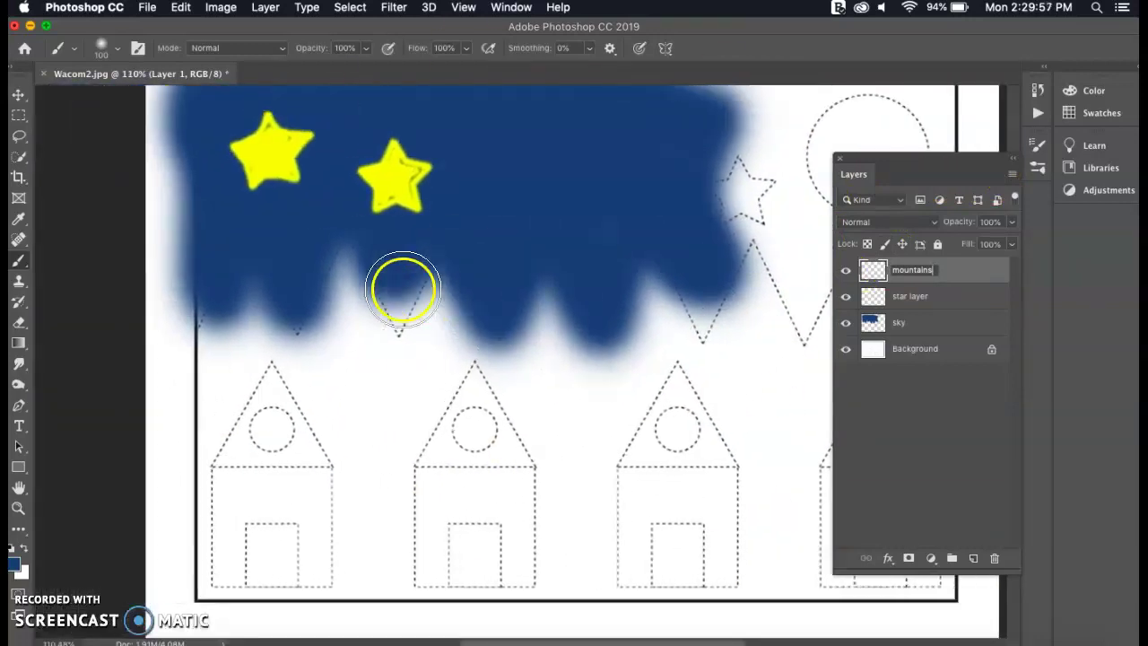
Step: Hide the sky layer and set the foreground colour to green 3c995b
{"action": "left_click", "coordinate": [845, 324]}
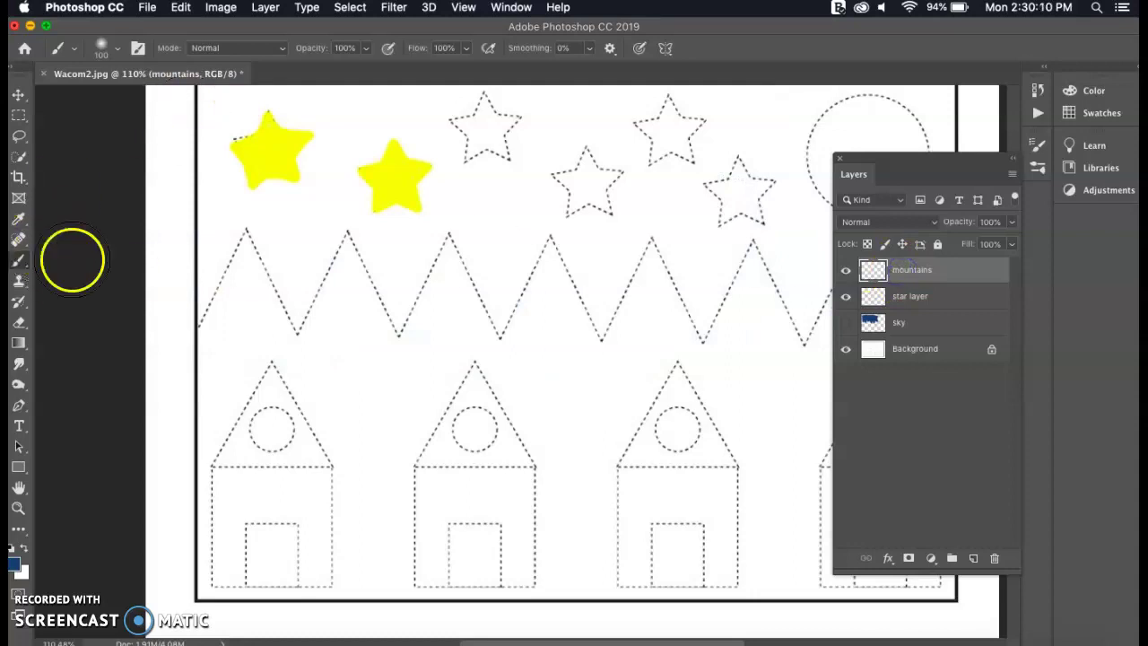
{"action": "left_click", "coordinate": [17, 570]}
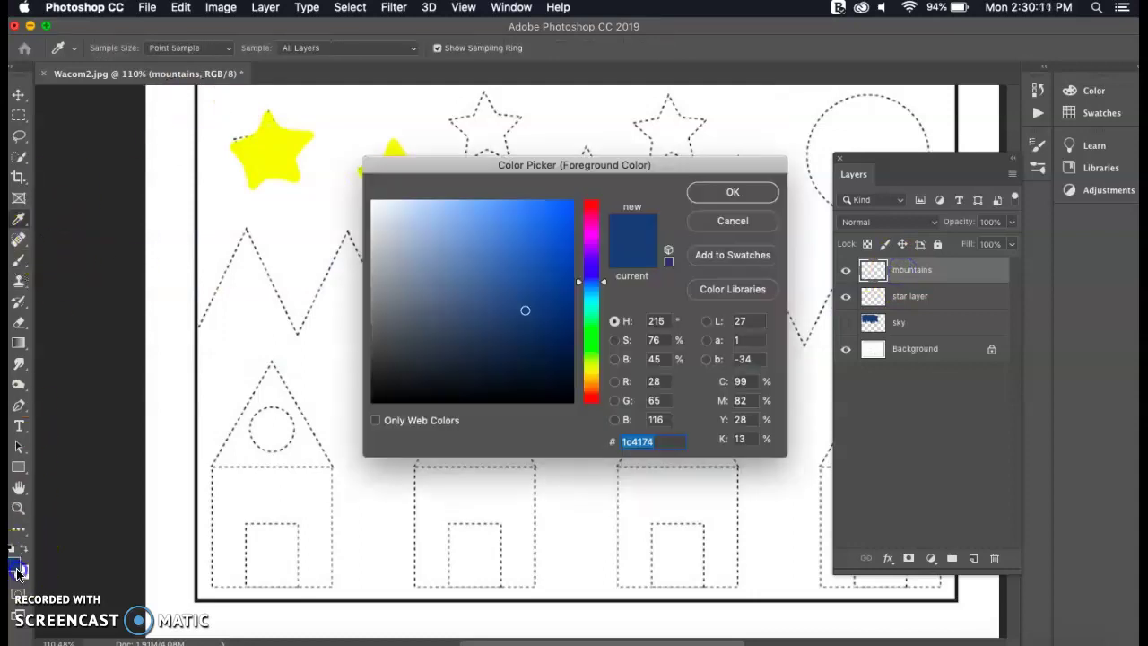
{"action": "left_click", "coordinate": [589, 322]}
{"action": "left_click", "coordinate": [493, 281]}
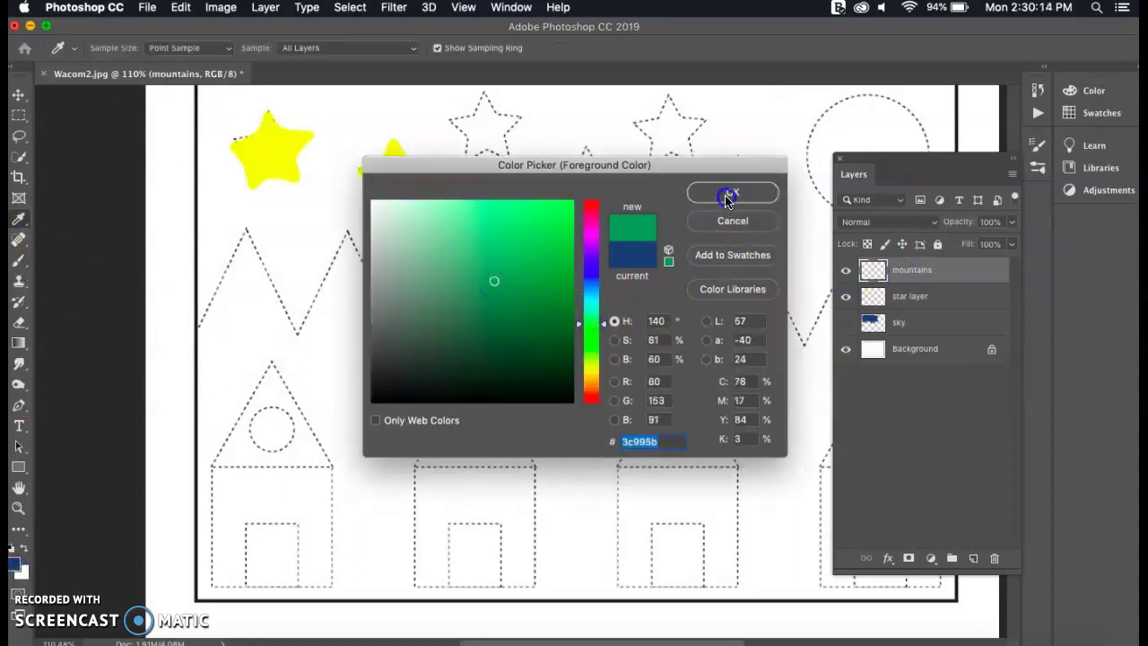
{"action": "left_click", "coordinate": [732, 192]}
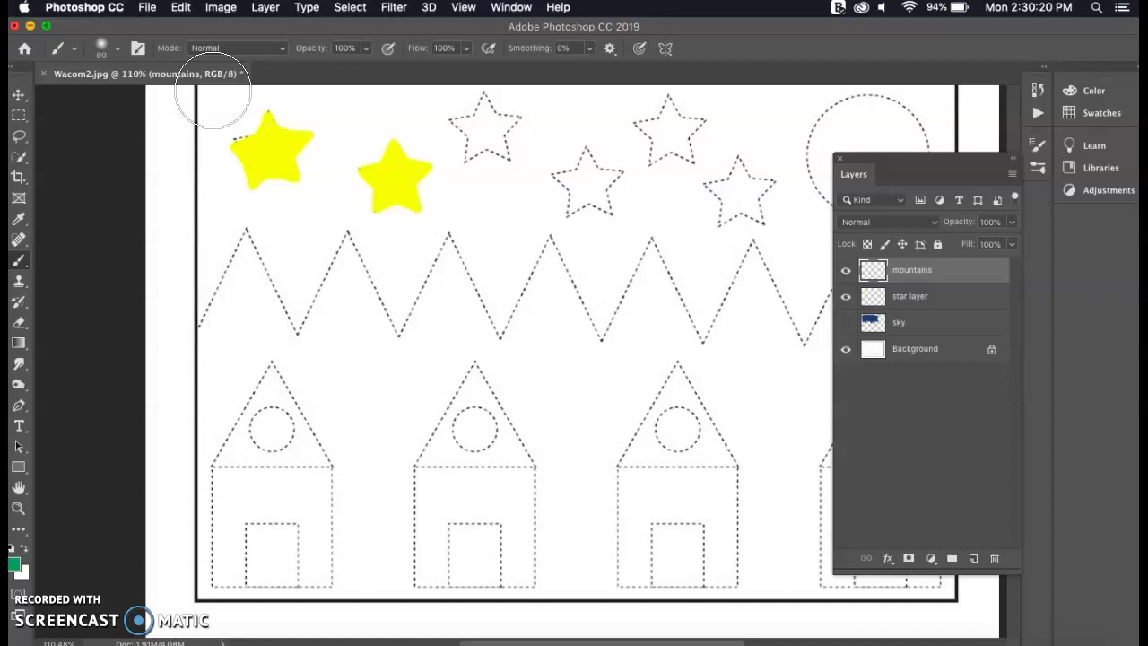
Step: Paint the zigzag mountains and the area below them green, then show the sky again
{"action": "mouse_move", "coordinate": [244, 231]}
{"action": "left_mouse_down"}
{"action": "mouse_move", "coordinate": [204, 326]}
{"action": "mouse_move", "coordinate": [253, 237]}
{"action": "left_mouse_up"}
{"action": "left_click", "coordinate": [295, 323], "text": "shift"}
{"action": "left_click", "coordinate": [347, 236], "text": "shift"}
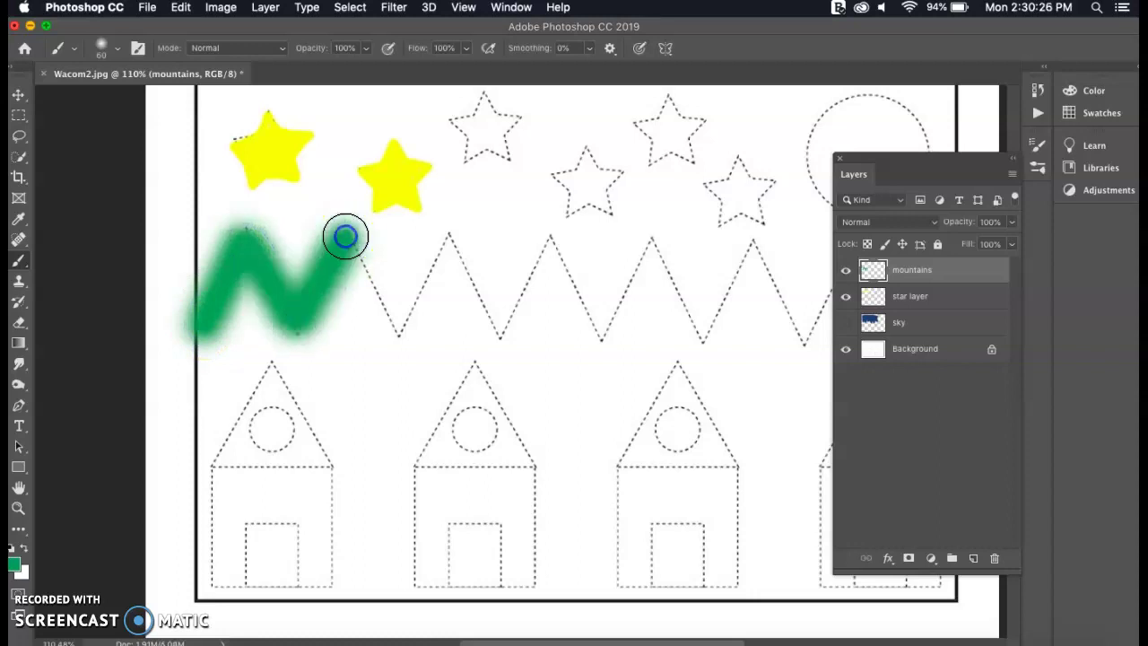
{"action": "left_click", "coordinate": [406, 334], "text": "shift"}
{"action": "left_click", "coordinate": [449, 237], "text": "shift"}
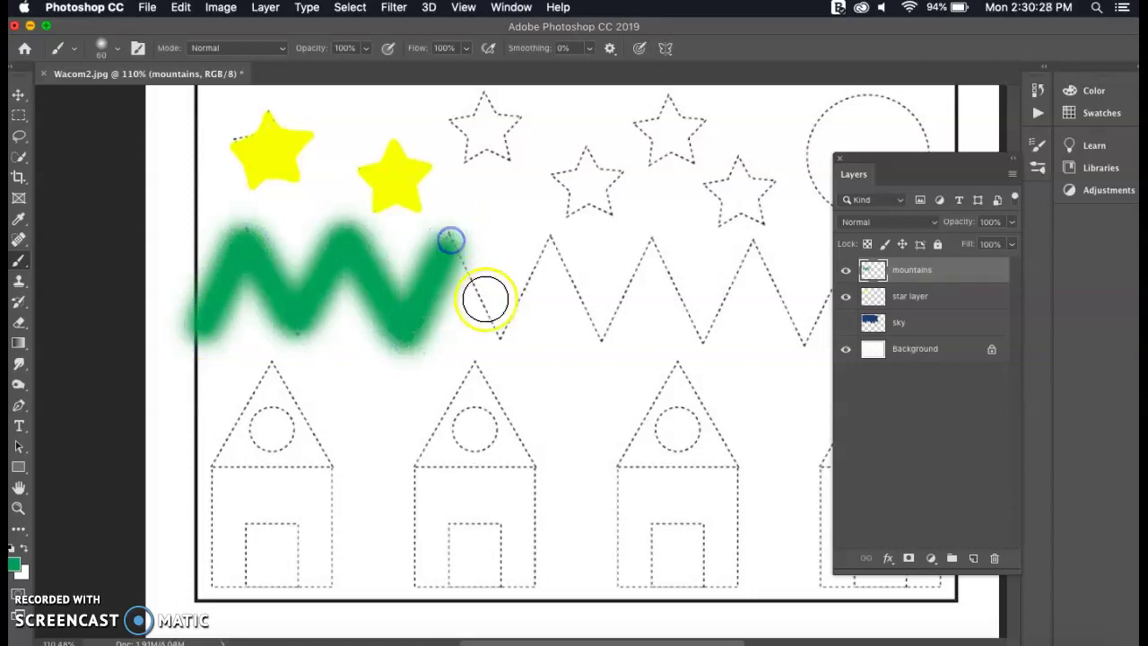
{"action": "left_click", "coordinate": [497, 331], "text": "shift"}
{"action": "mouse_move", "coordinate": [272, 264]}
{"action": "left_mouse_down"}
{"action": "mouse_move", "coordinate": [336, 333]}
{"action": "mouse_move", "coordinate": [355, 311]}
{"action": "mouse_move", "coordinate": [330, 305]}
{"action": "mouse_move", "coordinate": [357, 362]}
{"action": "mouse_move", "coordinate": [361, 421]}
{"action": "mouse_move", "coordinate": [357, 429]}
{"action": "mouse_move", "coordinate": [262, 342]}
{"action": "mouse_move", "coordinate": [226, 375]}
{"action": "mouse_move", "coordinate": [244, 355]}
{"action": "mouse_move", "coordinate": [249, 368]}
{"action": "mouse_move", "coordinate": [241, 303]}
{"action": "mouse_move", "coordinate": [237, 474]}
{"action": "mouse_move", "coordinate": [223, 485]}
{"action": "mouse_move", "coordinate": [224, 443]}
{"action": "mouse_move", "coordinate": [251, 398]}
{"action": "mouse_move", "coordinate": [300, 540]}
{"action": "mouse_move", "coordinate": [356, 375]}
{"action": "mouse_move", "coordinate": [382, 404]}
{"action": "mouse_move", "coordinate": [395, 506]}
{"action": "mouse_move", "coordinate": [428, 433]}
{"action": "mouse_move", "coordinate": [435, 299]}
{"action": "mouse_move", "coordinate": [486, 487]}
{"action": "mouse_move", "coordinate": [509, 502]}
{"action": "mouse_move", "coordinate": [482, 418]}
{"action": "mouse_move", "coordinate": [445, 453]}
{"action": "mouse_move", "coordinate": [427, 546]}
{"action": "mouse_move", "coordinate": [459, 561]}
{"action": "mouse_move", "coordinate": [451, 496]}
{"action": "mouse_move", "coordinate": [372, 511]}
{"action": "mouse_move", "coordinate": [351, 590]}
{"action": "mouse_move", "coordinate": [355, 524]}
{"action": "mouse_move", "coordinate": [243, 594]}
{"action": "mouse_move", "coordinate": [252, 584]}
{"action": "mouse_move", "coordinate": [222, 543]}
{"action": "mouse_move", "coordinate": [189, 450]}
{"action": "mouse_move", "coordinate": [164, 328]}
{"action": "mouse_move", "coordinate": [209, 414]}
{"action": "mouse_move", "coordinate": [303, 304]}
{"action": "mouse_move", "coordinate": [460, 283]}
{"action": "mouse_move", "coordinate": [423, 309]}
{"action": "mouse_move", "coordinate": [467, 362]}
{"action": "mouse_move", "coordinate": [518, 389]}
{"action": "left_mouse_up"}
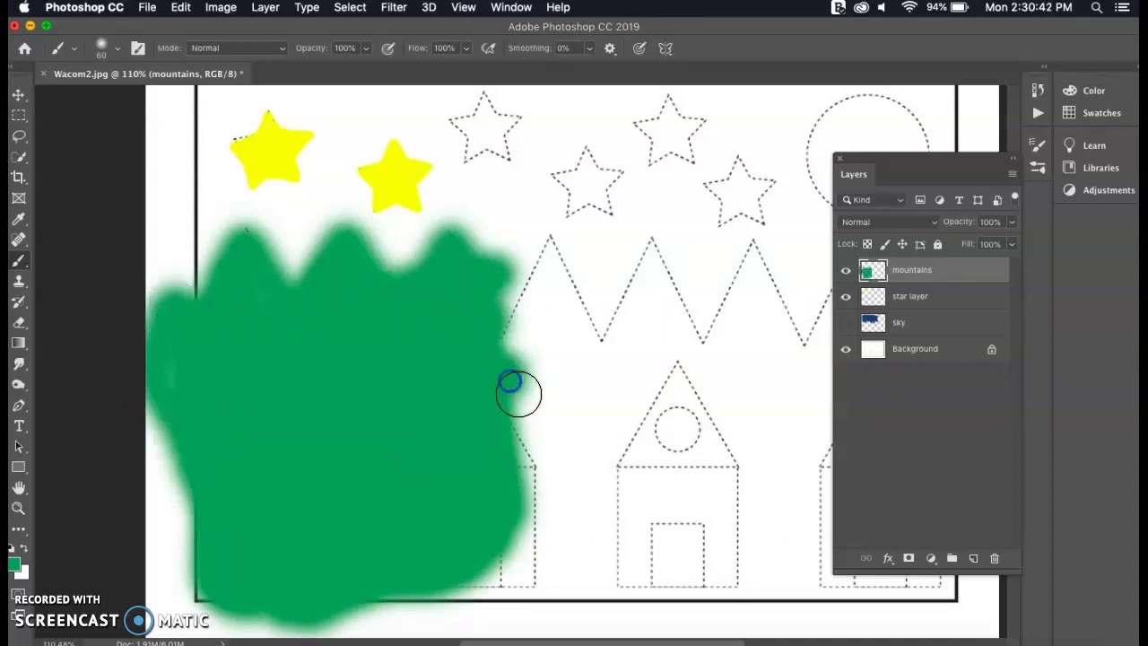
{"action": "left_click", "coordinate": [846, 322]}
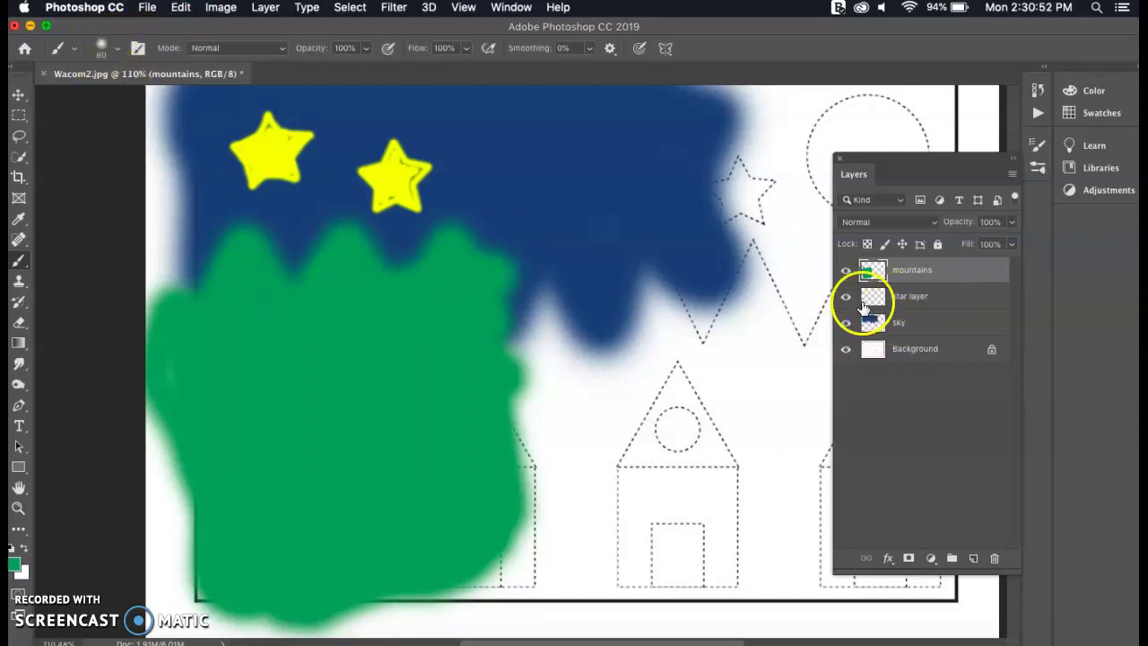
Step: Add a new 'houses' layer, hide the mountains layer, and set the brush to 30 px
{"action": "left_click", "coordinate": [973, 558]}
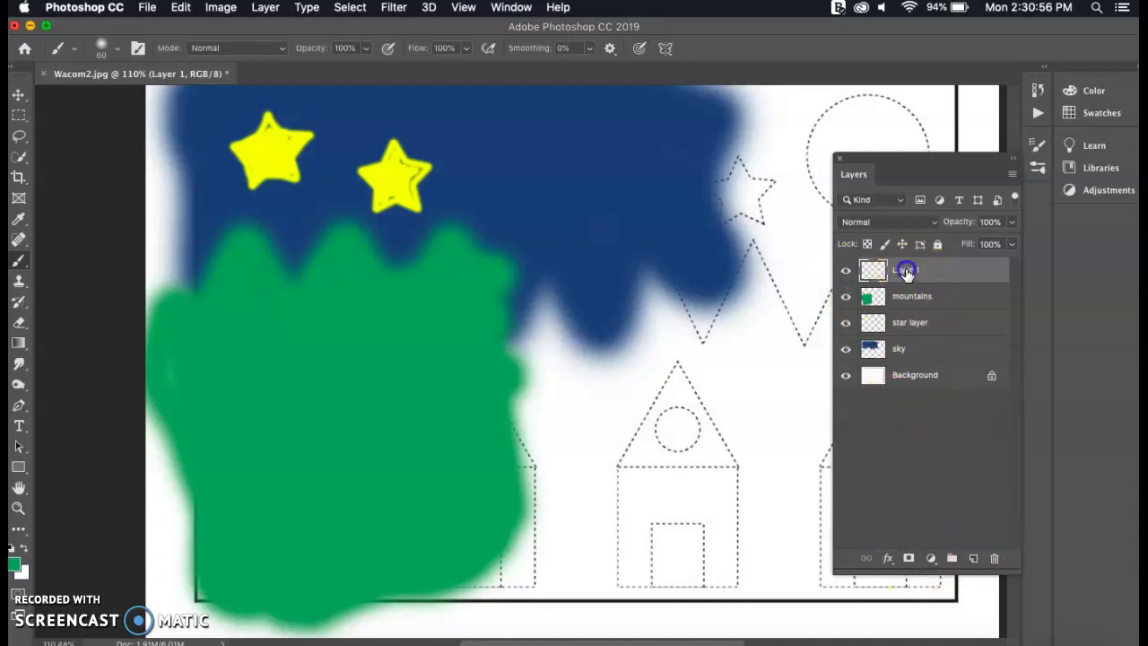
{"action": "double_click", "coordinate": [906, 271]}
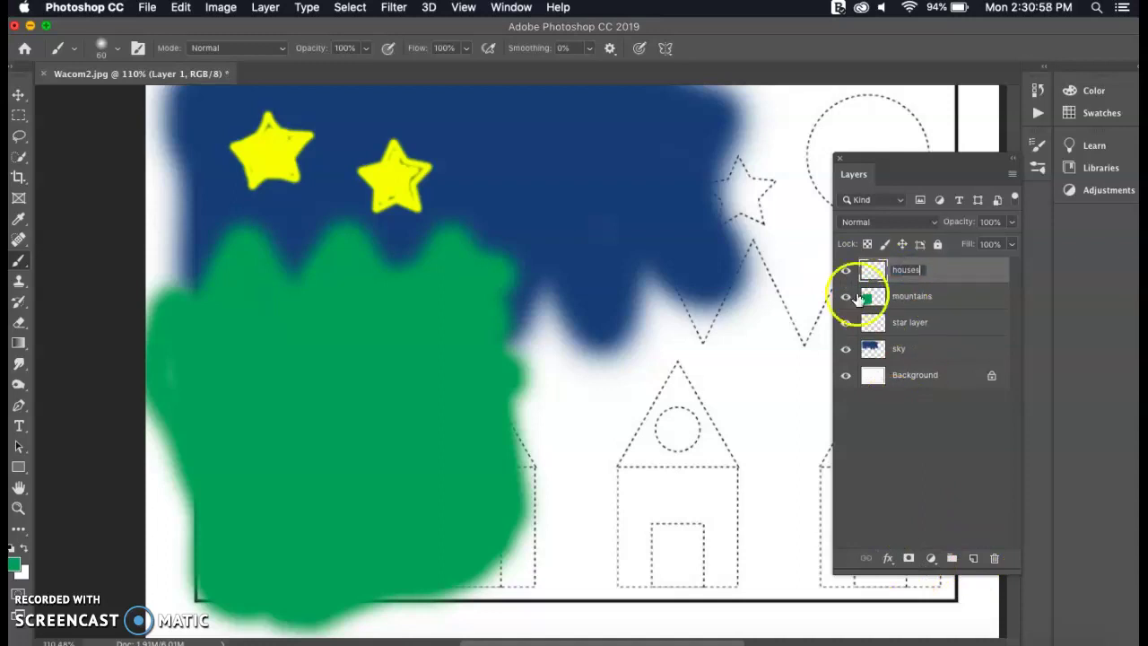
{"action": "left_click", "coordinate": [846, 296]}
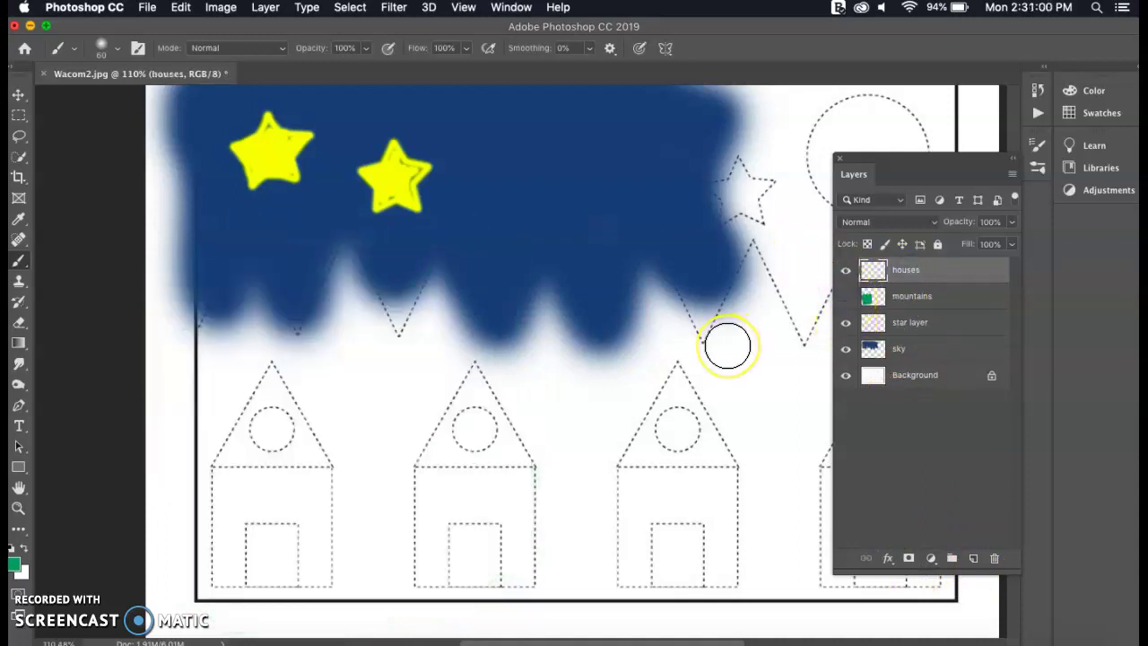
{"action": "left_click", "coordinate": [116, 48]}
{"action": "left_click_drag", "start_coordinate": [119, 94], "coordinate": [106, 95]}
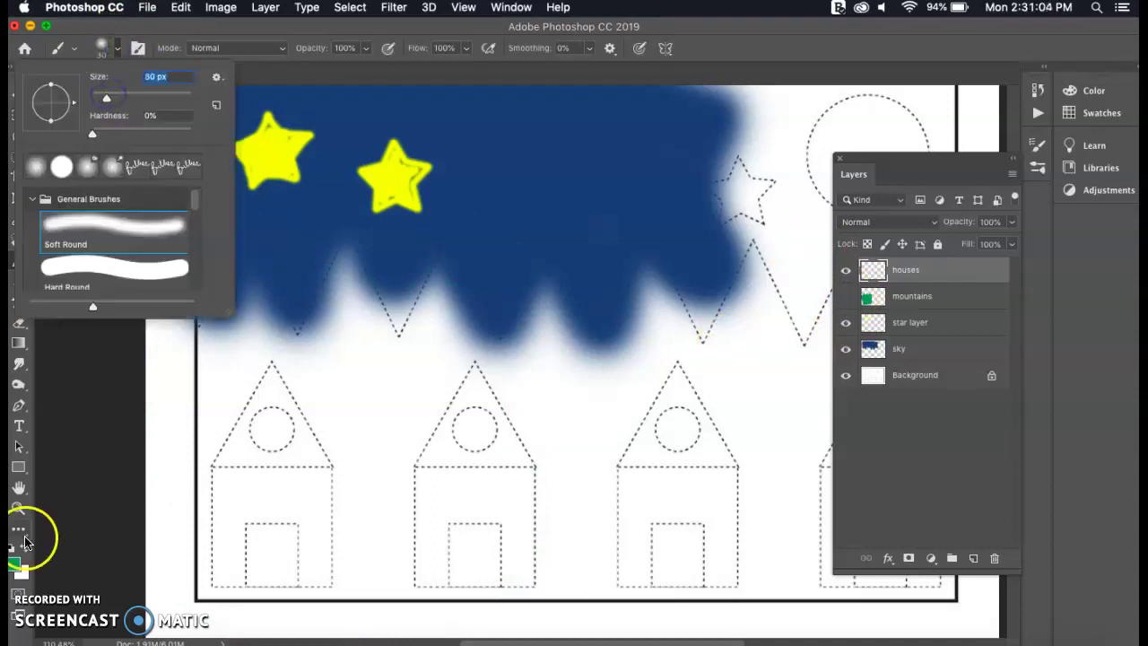
Step: Set the foreground colour to dark olive 2f311b
{"action": "left_click", "coordinate": [13, 564]}
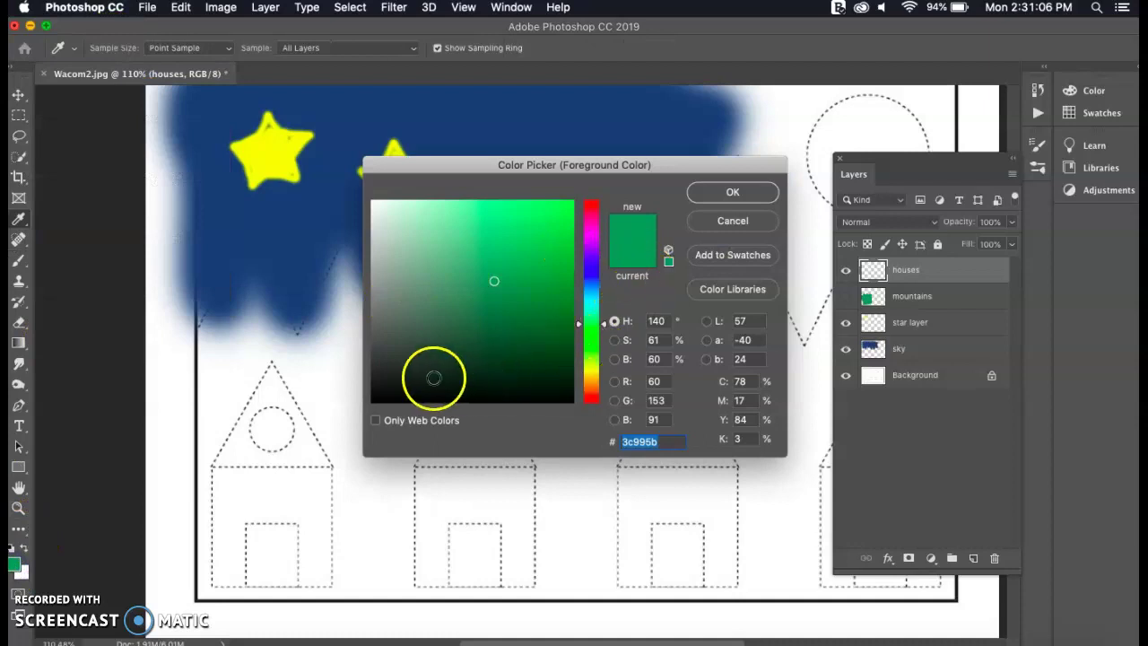
{"action": "left_click", "coordinate": [411, 351]}
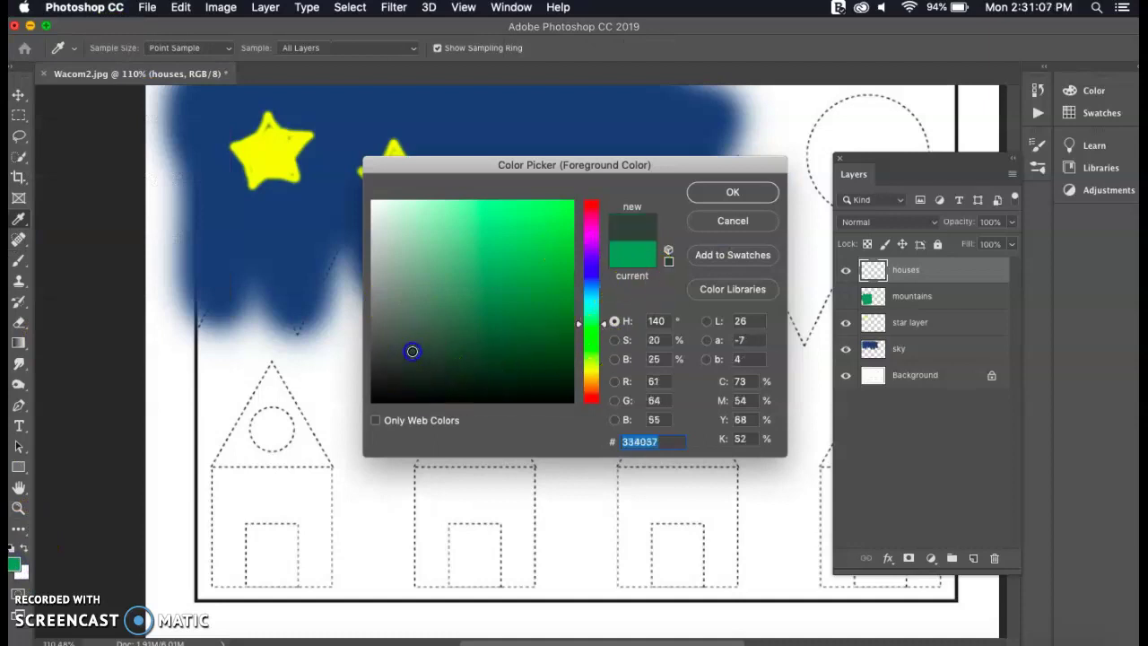
{"action": "left_click", "coordinate": [586, 366]}
{"action": "left_click_drag", "start_coordinate": [464, 374], "coordinate": [461, 363]}
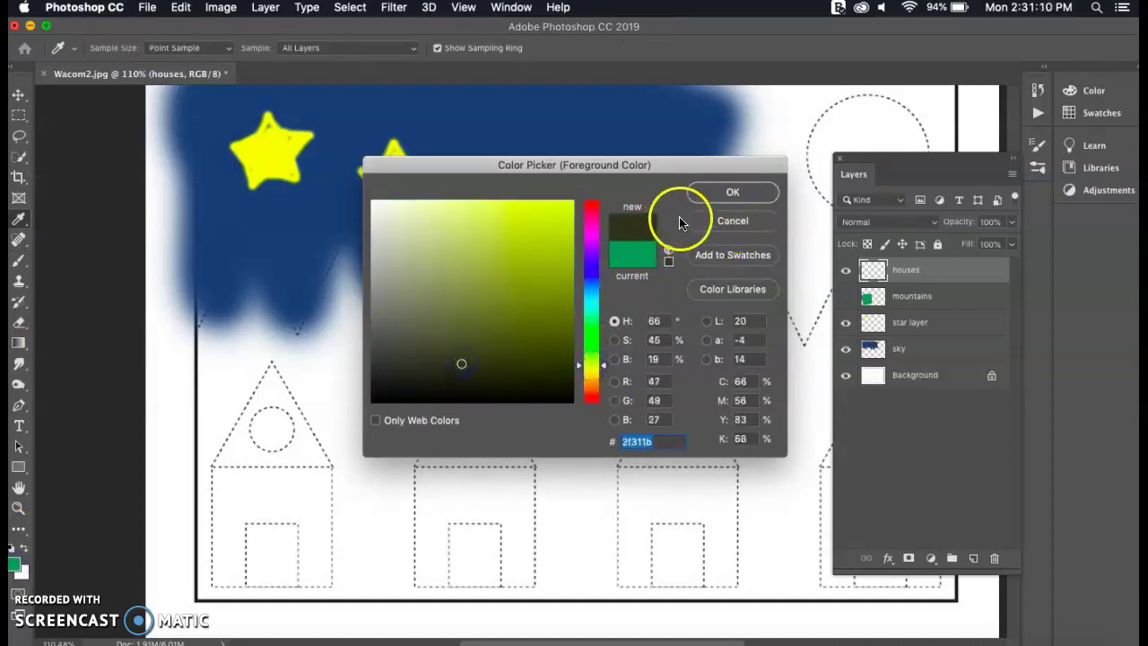
{"action": "left_click", "coordinate": [709, 199]}
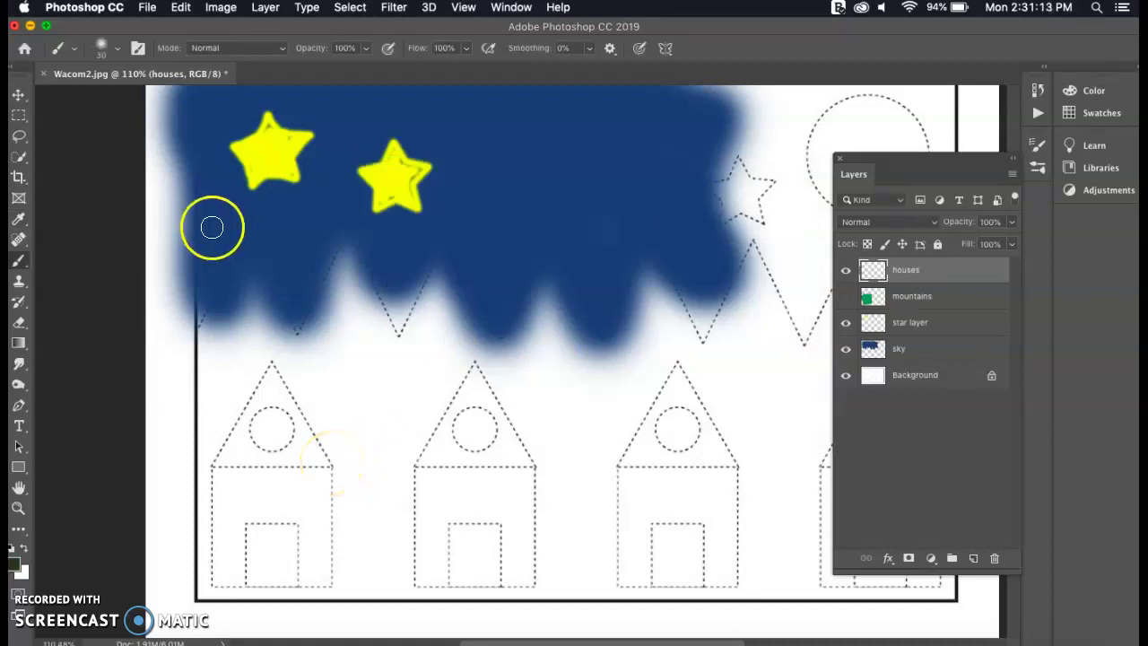
Step: Outline the first two house roofs in dark olive on the houses layer
{"action": "left_click", "coordinate": [325, 460]}
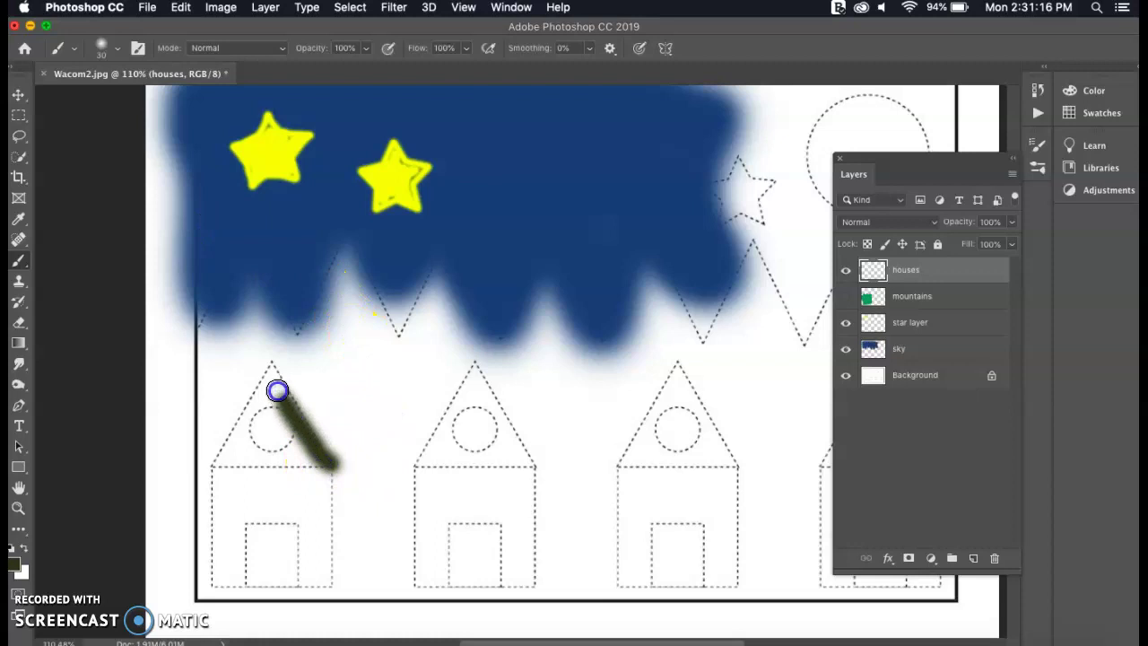
{"action": "mouse_move", "coordinate": [260, 397]}
{"action": "left_mouse_down"}
{"action": "mouse_move", "coordinate": [220, 467]}
{"action": "mouse_move", "coordinate": [327, 460]}
{"action": "left_mouse_up"}
{"action": "mouse_move", "coordinate": [414, 468]}
{"action": "left_mouse_down"}
{"action": "mouse_move", "coordinate": [463, 367]}
{"action": "mouse_move", "coordinate": [515, 407]}
{"action": "mouse_move", "coordinate": [543, 463]}
{"action": "mouse_move", "coordinate": [408, 481]}
{"action": "left_mouse_up"}
{"action": "mouse_move", "coordinate": [359, 438]}
{"action": "left_mouse_down"}
{"action": "mouse_move", "coordinate": [364, 367]}
{"action": "mouse_move", "coordinate": [403, 461]}
{"action": "mouse_move", "coordinate": [398, 379]}
{"action": "mouse_move", "coordinate": [415, 334]}
{"action": "mouse_move", "coordinate": [457, 352]}
{"action": "left_mouse_up"}
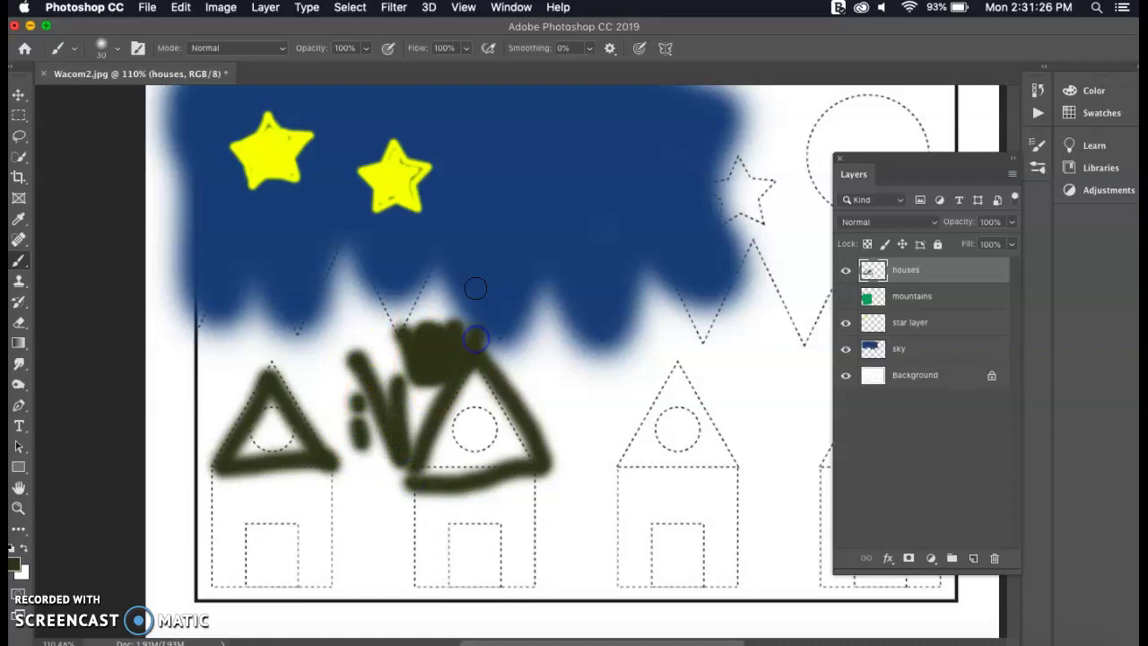
Step: With pressure controlling brush size, add dark olive strokes over the sky and second roof, then choose Save As
{"action": "left_click", "coordinate": [640, 51]}
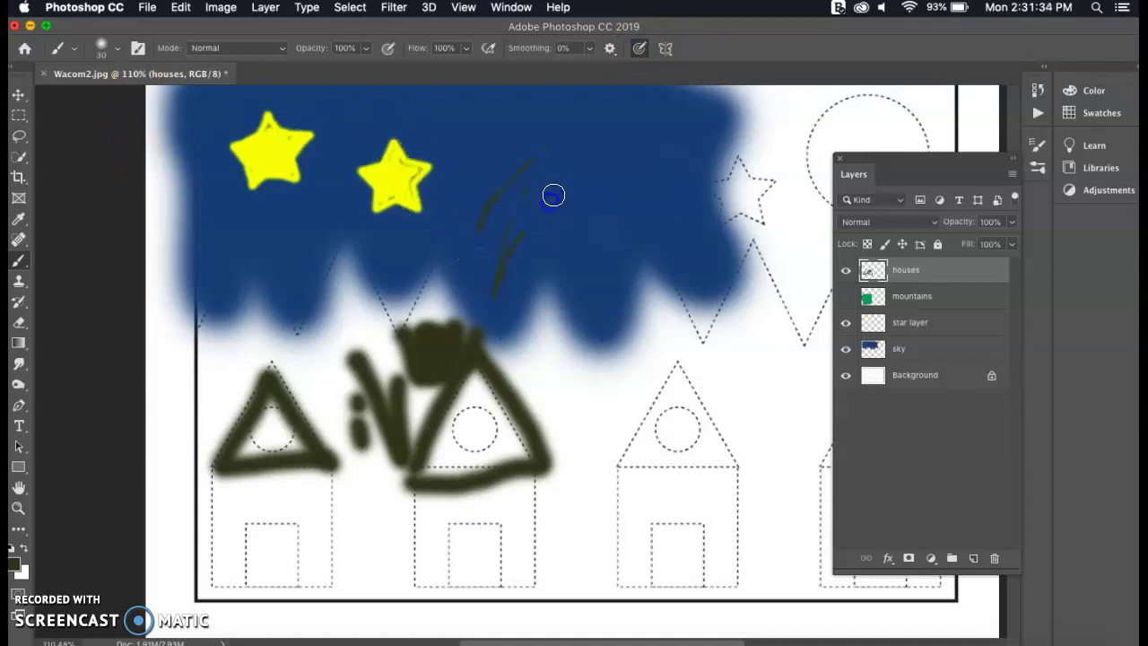
{"action": "mouse_move", "coordinate": [606, 325]}
{"action": "left_mouse_down"}
{"action": "mouse_move", "coordinate": [618, 197]}
{"action": "mouse_move", "coordinate": [618, 238]}
{"action": "mouse_move", "coordinate": [649, 218]}
{"action": "mouse_move", "coordinate": [646, 304]}
{"action": "left_mouse_up"}
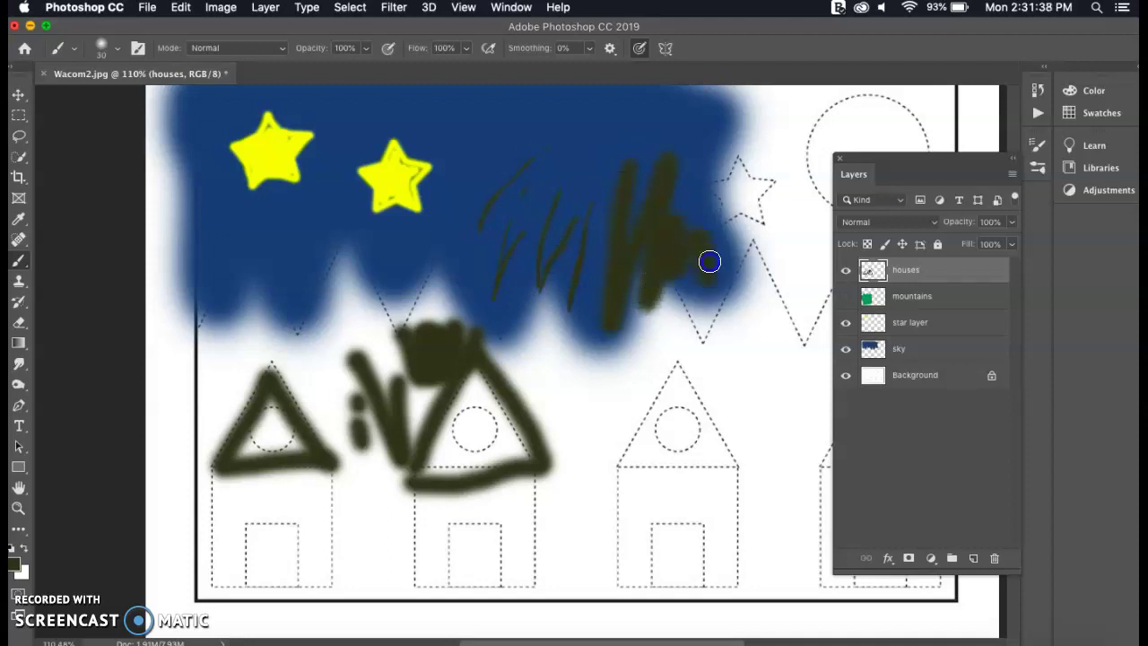
{"action": "left_click_drag", "start_coordinate": [454, 197], "coordinate": [482, 163]}
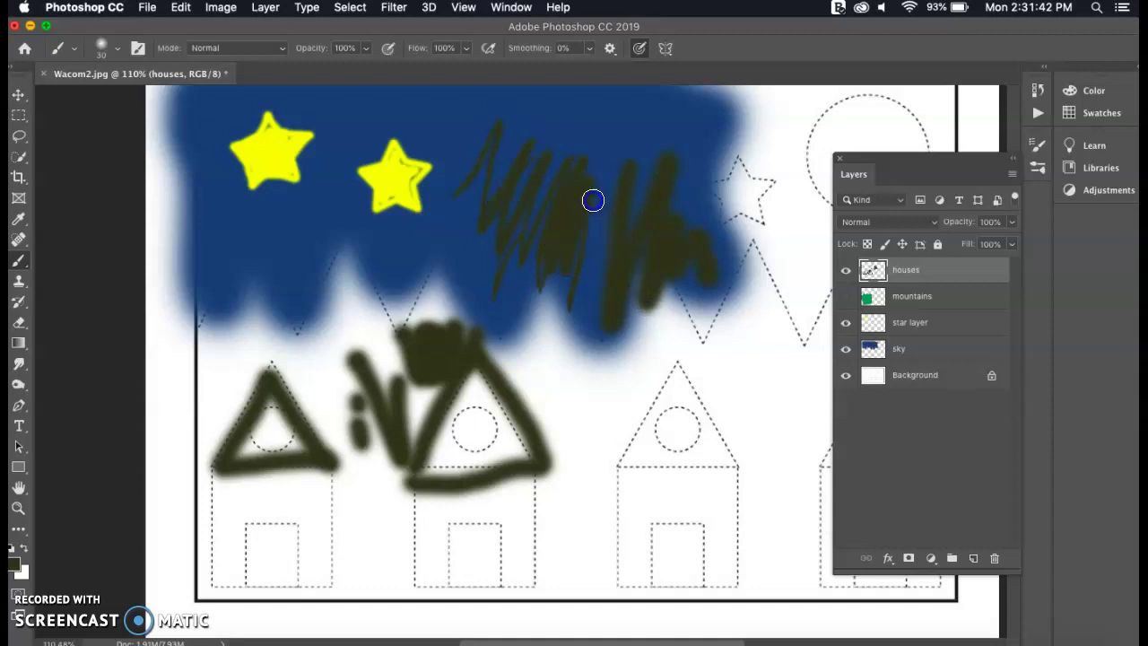
{"action": "mouse_move", "coordinate": [593, 200]}
{"action": "left_mouse_down"}
{"action": "mouse_move", "coordinate": [608, 243]}
{"action": "mouse_move", "coordinate": [580, 269]}
{"action": "left_mouse_up"}
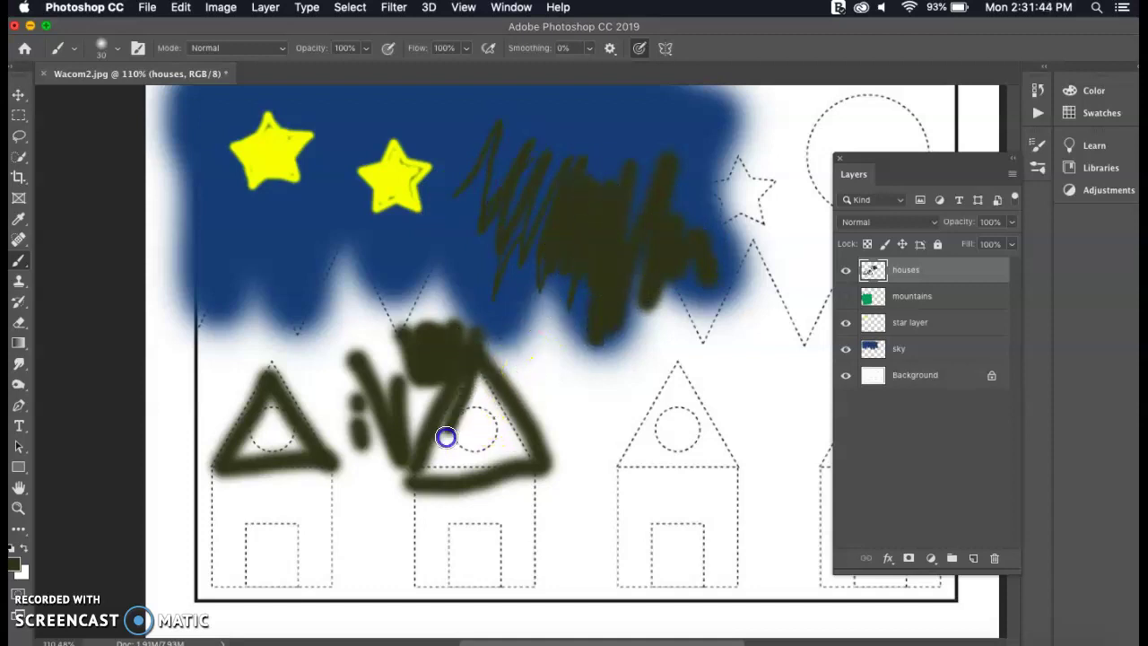
{"action": "mouse_move", "coordinate": [446, 437]}
{"action": "left_mouse_down"}
{"action": "mouse_move", "coordinate": [445, 475]}
{"action": "mouse_move", "coordinate": [540, 460]}
{"action": "left_mouse_up"}
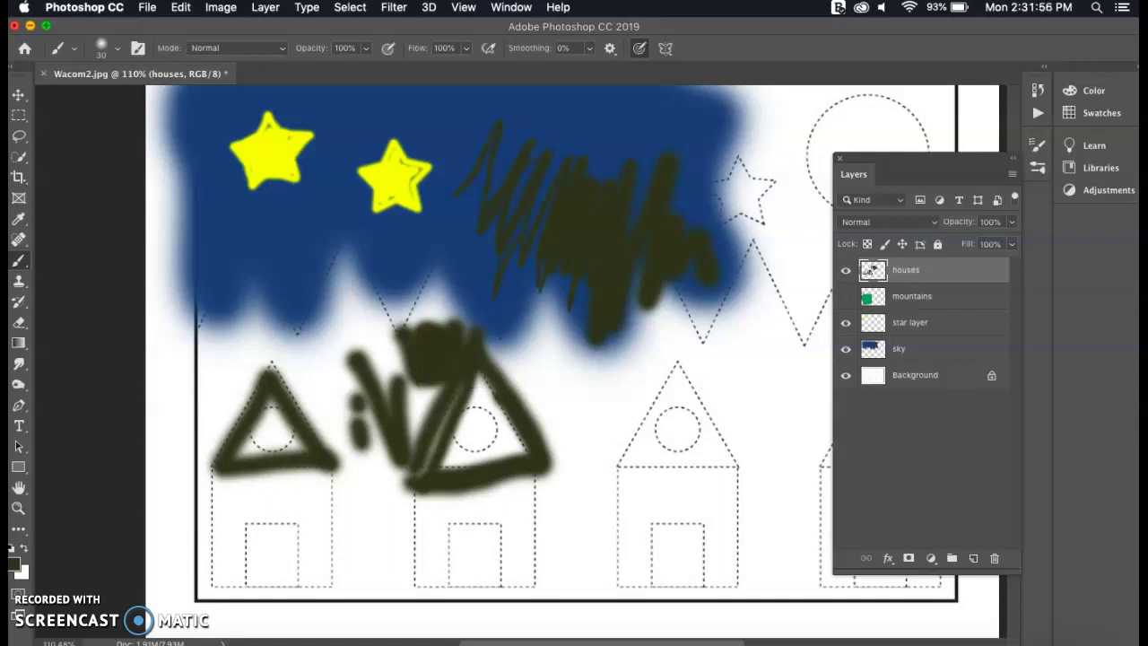
{"action": "left_click", "coordinate": [147, 7]}
{"action": "left_click", "coordinate": [181, 174]}
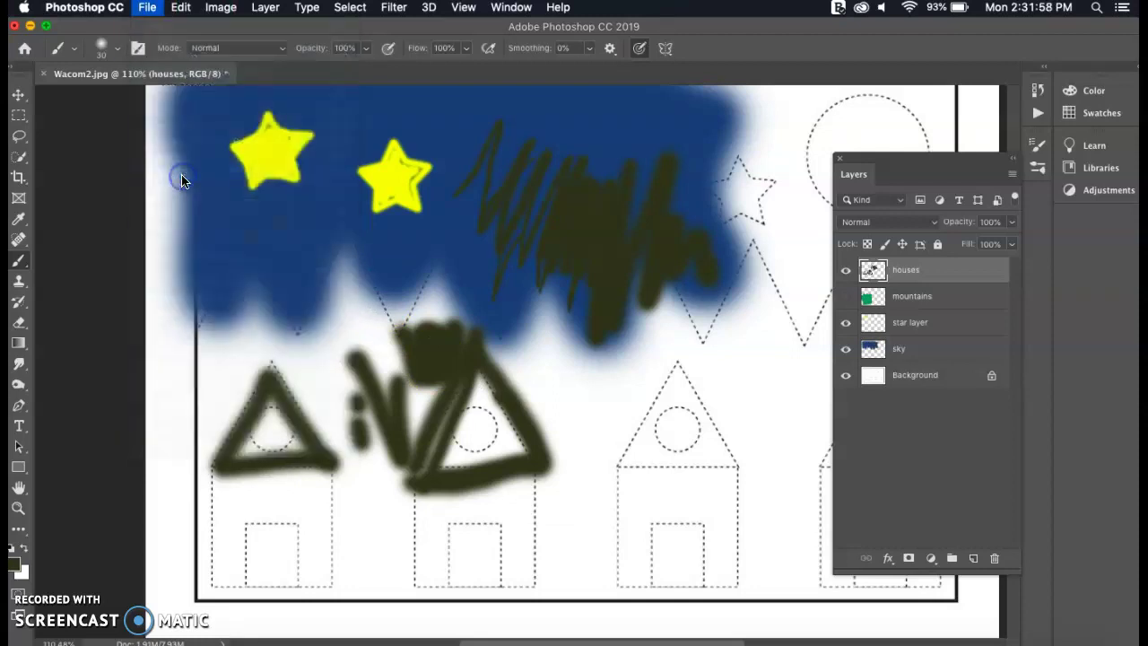